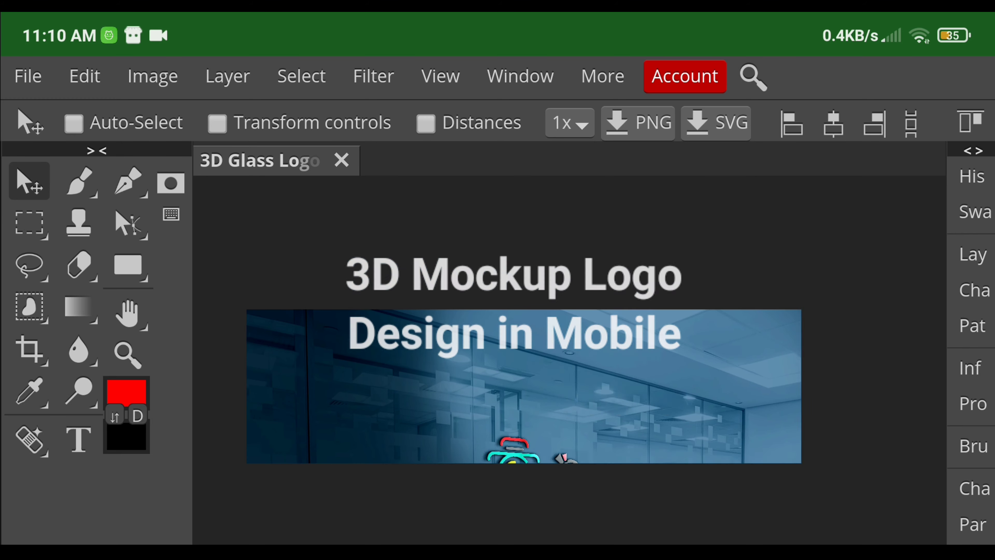
Toggle the Layers panel to find the YOUR LOGO HERE layer of the glass mockup
click(973, 255)
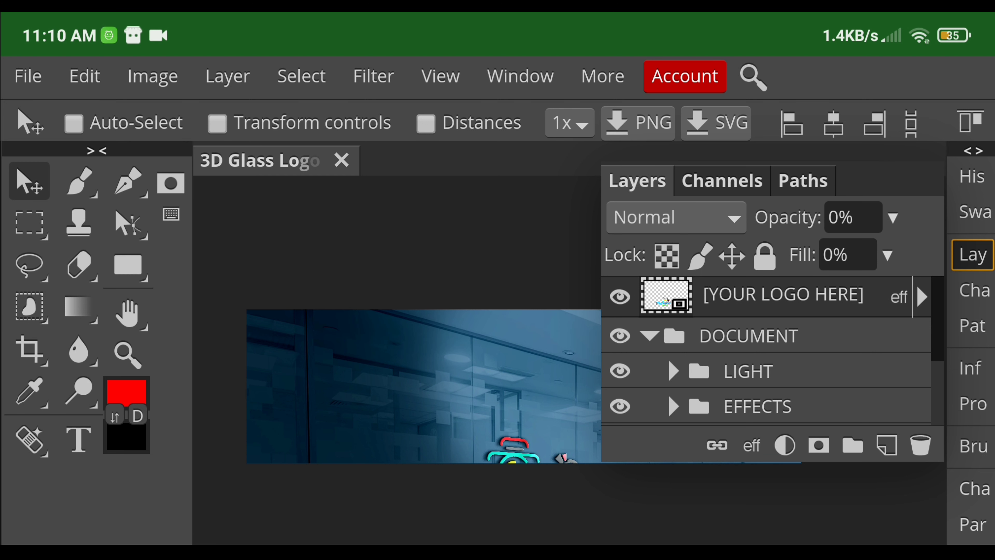
click(973, 255)
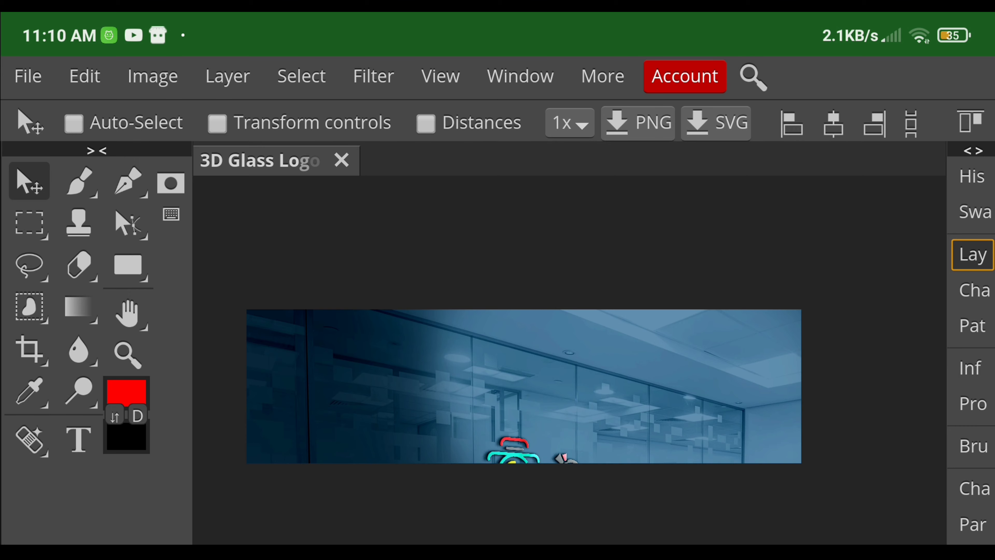
Open the logo placeholder smart object and hide the K letter layer
click(973, 255)
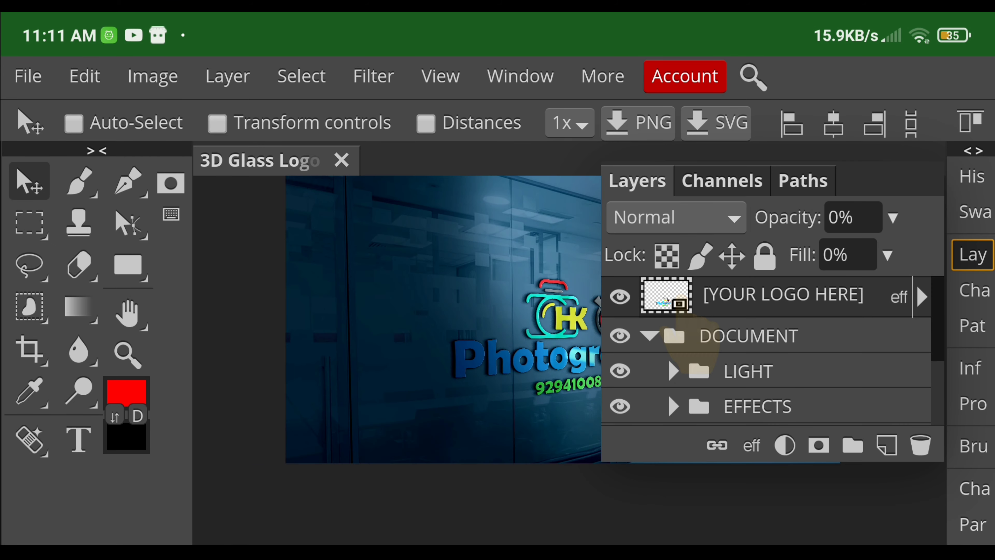
double_click(666, 298)
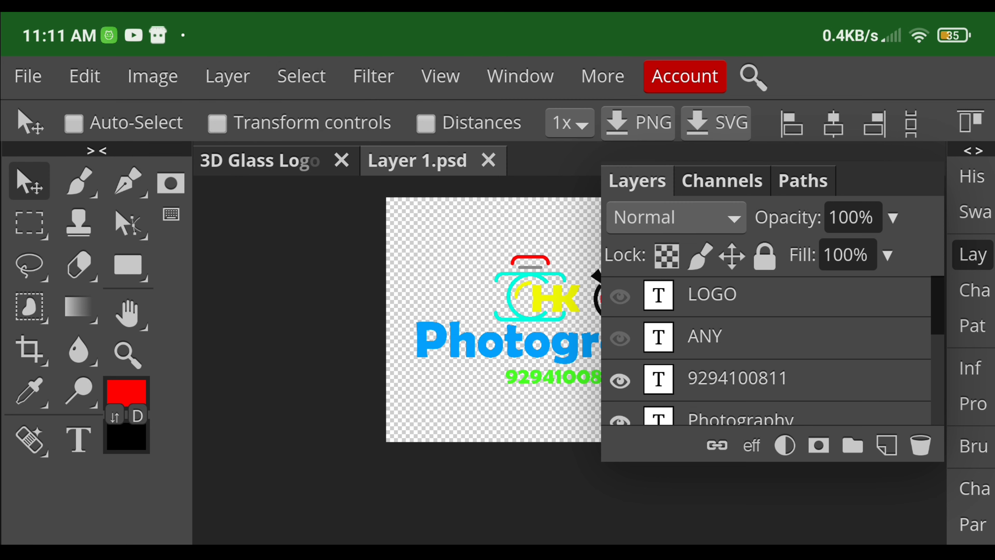
scroll(767, 353, down, 5)
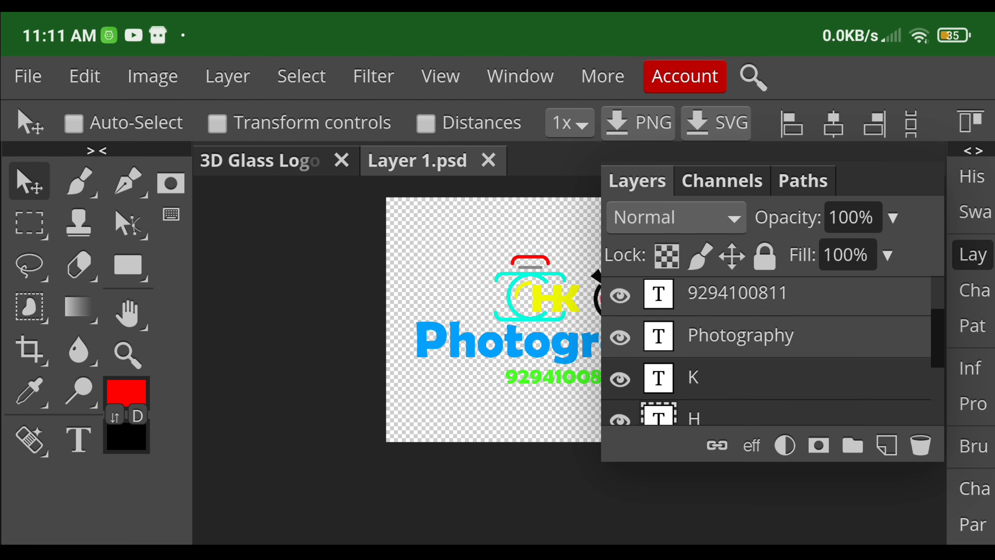
click(744, 334)
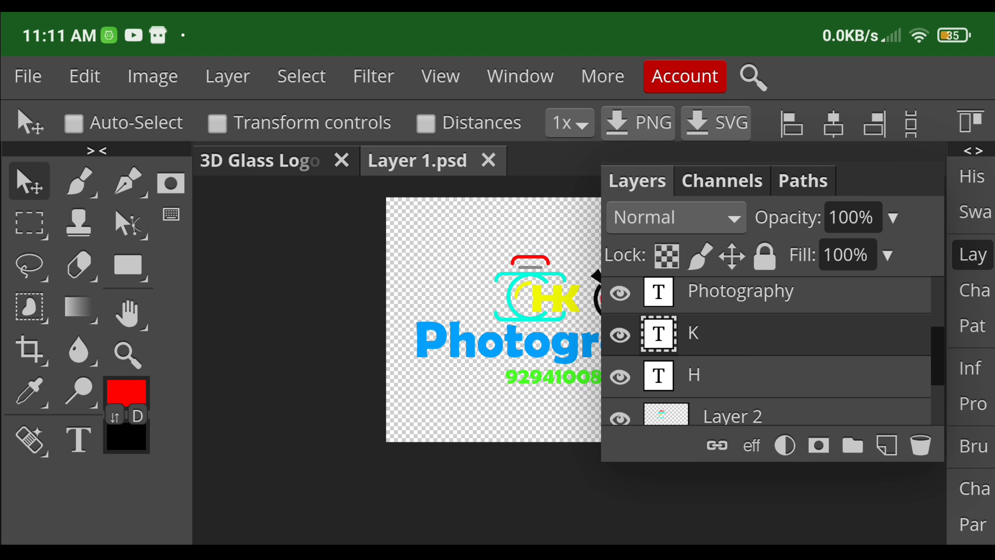
click(744, 334)
click(620, 335)
Change the yellow H to M and drag it into the camera icon
click(744, 375)
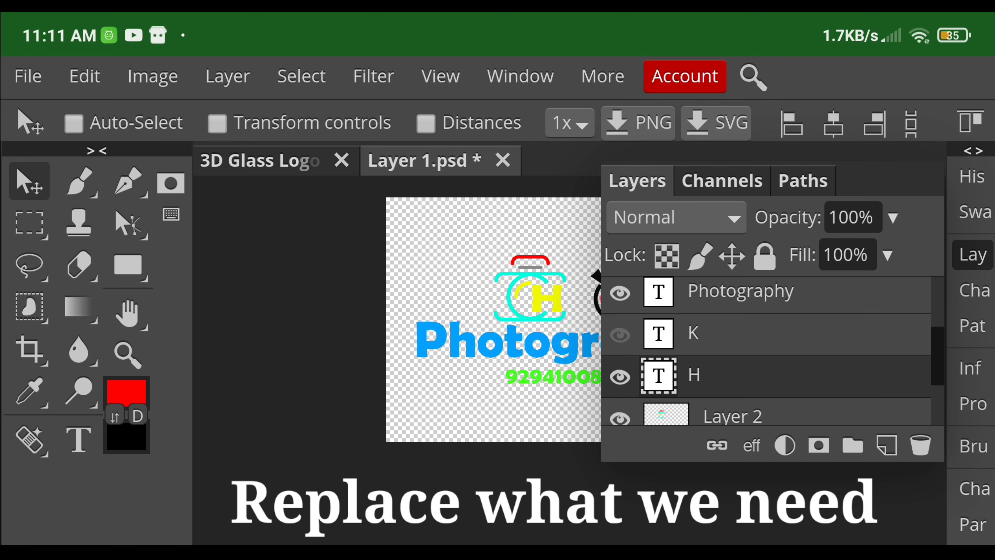
double_click(658, 375)
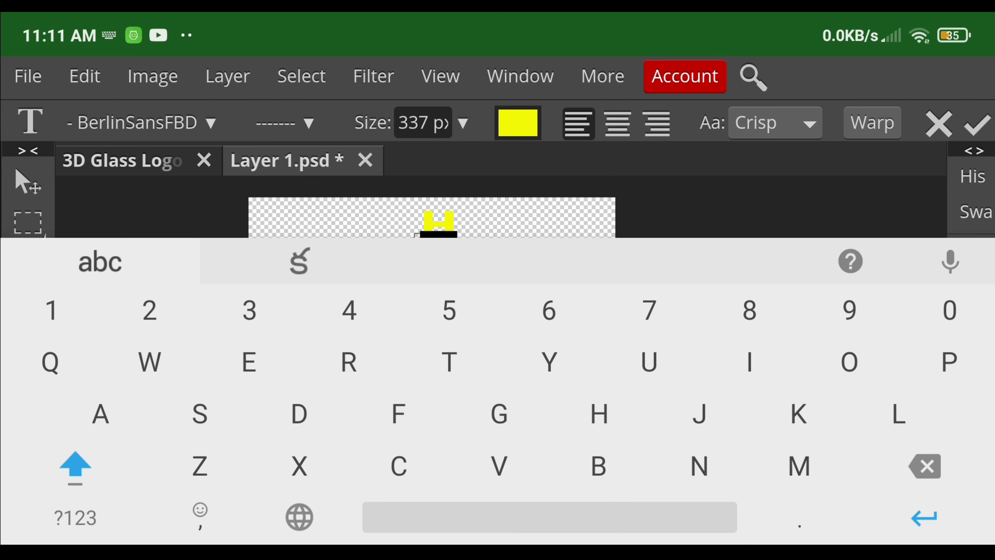
key(BackSpace)
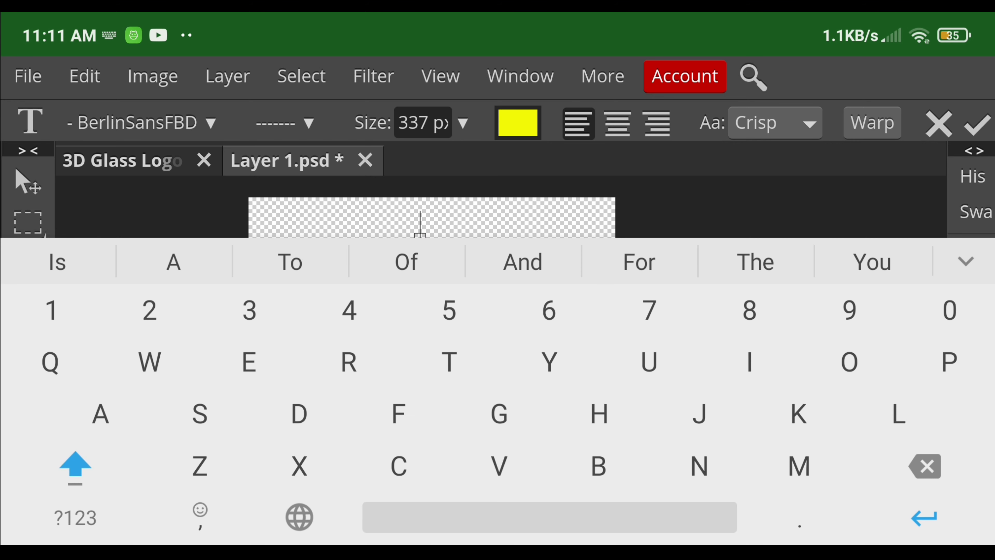
text(M)
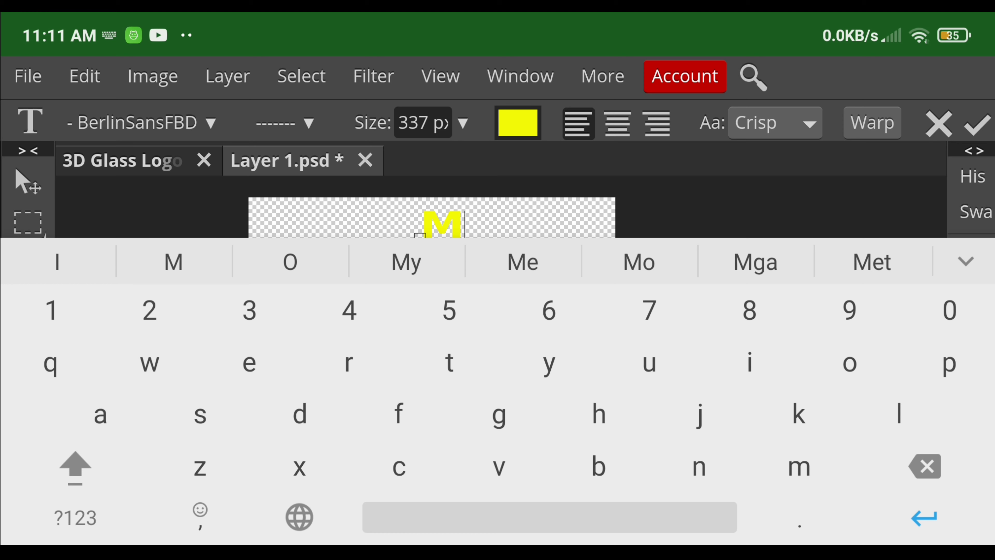
click(28, 181)
mouse_move(579, 224)
mouse_down()
mouse_move(569, 289)
mouse_move(551, 295)
mouse_up()
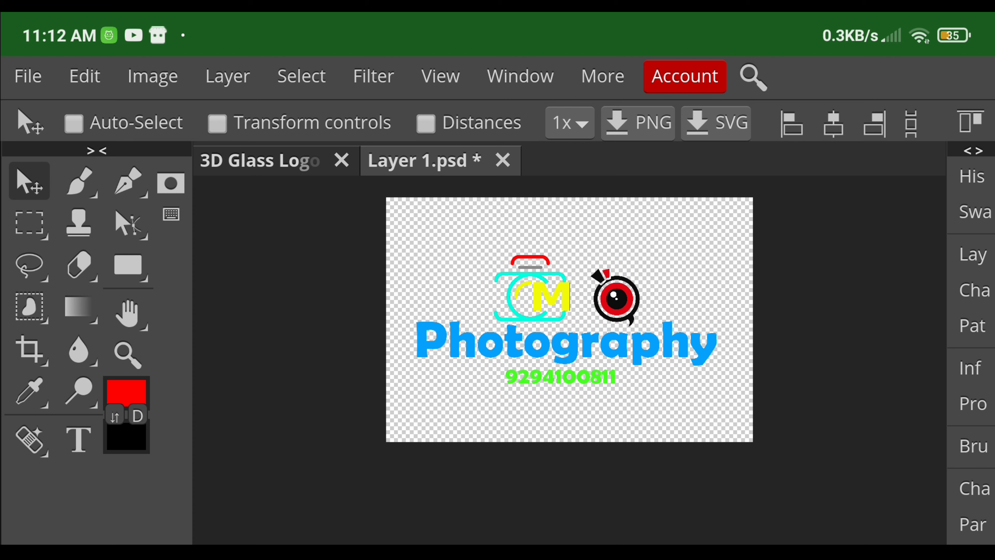
drag(550, 297, 560, 297)
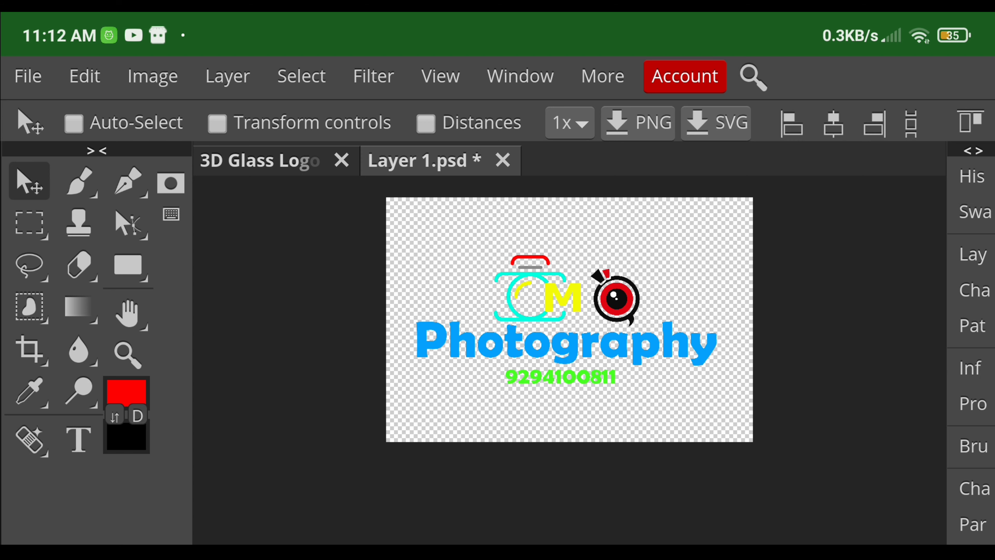
Find Layer 2 in the layer list and toggle its visibility to confirm it holds the camera icon
click(973, 254)
scroll(767, 353, down, 5)
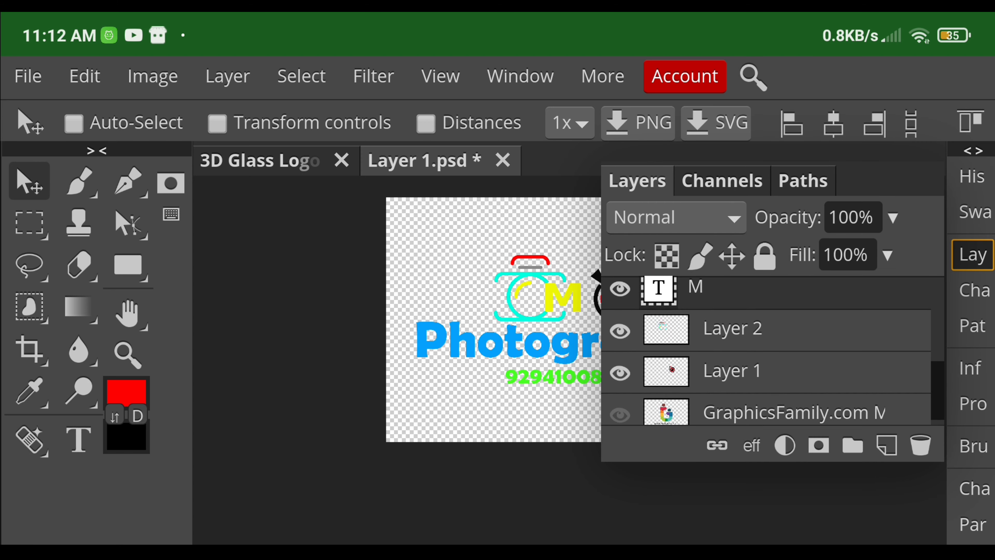
scroll(768, 348, up, 5)
scroll(768, 348, down, 2)
scroll(767, 349, down, 2)
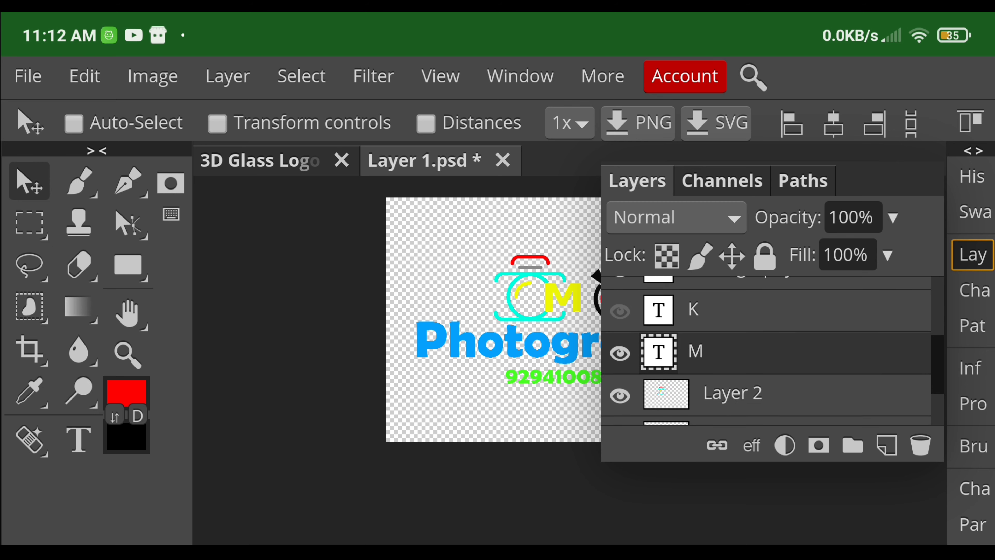
scroll(768, 348, down, 1)
scroll(767, 351, down, 1)
scroll(768, 351, down, 2)
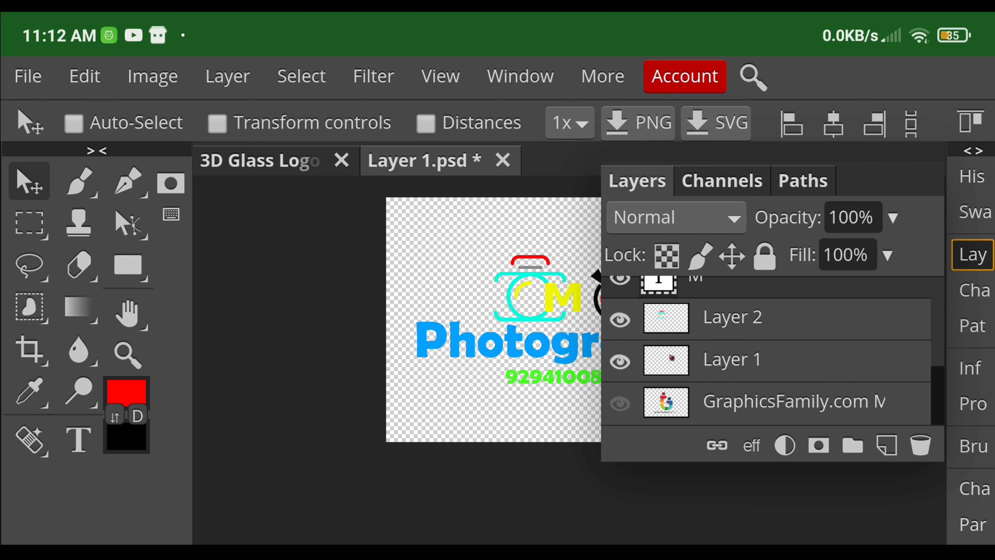
click(620, 319)
click(732, 317)
Drag the camera icon down and slightly right so it frames the yellow M
click(972, 254)
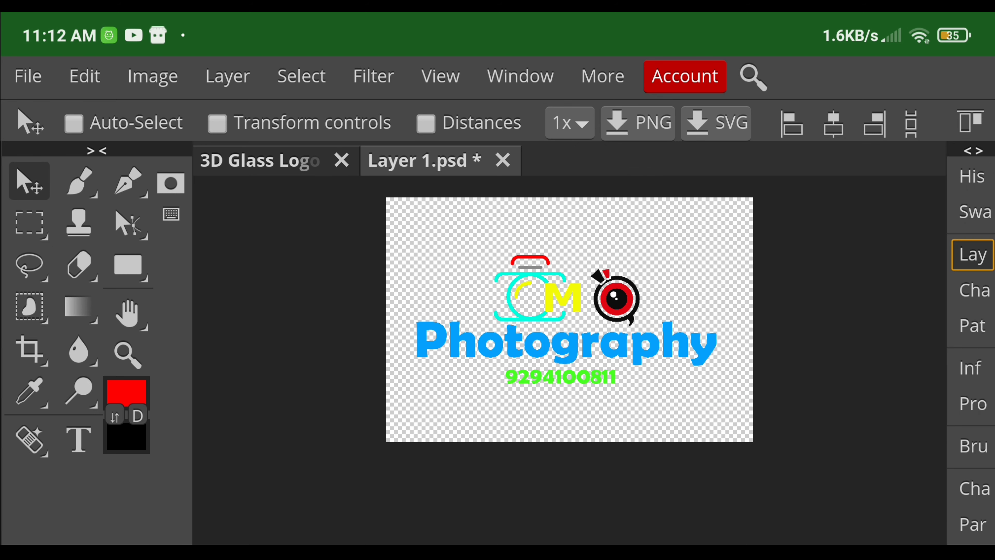
drag(529, 293, 531, 292)
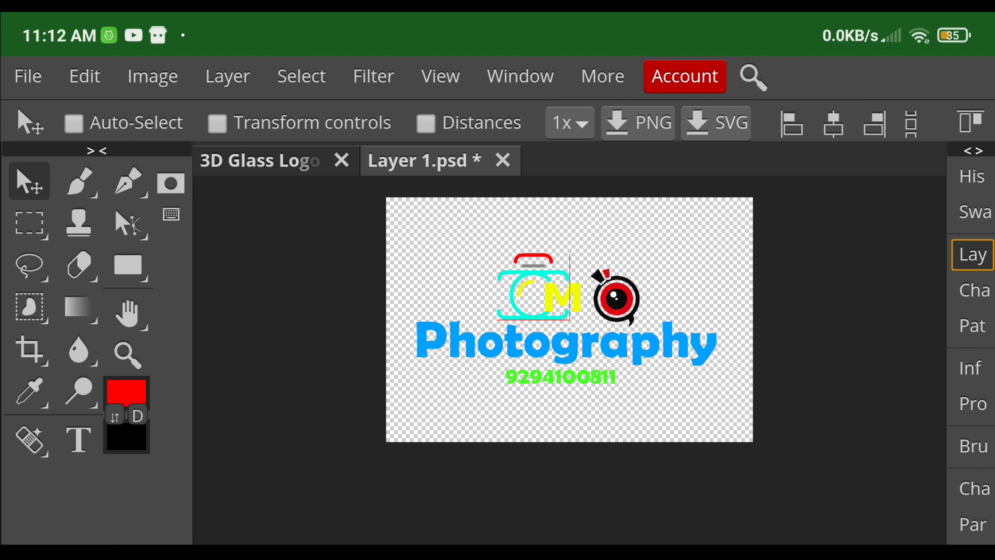
drag(533, 290, 542, 287)
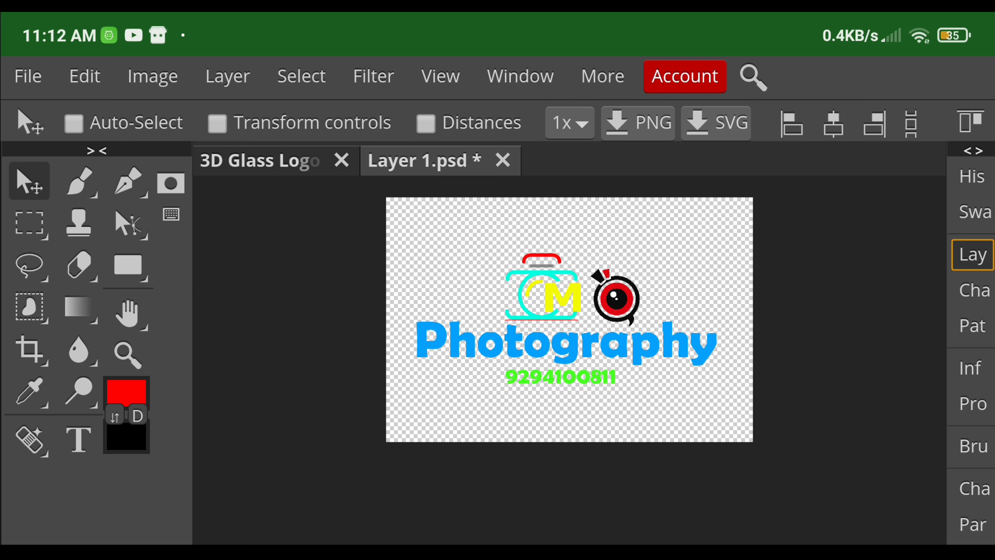
drag(542, 288, 546, 288)
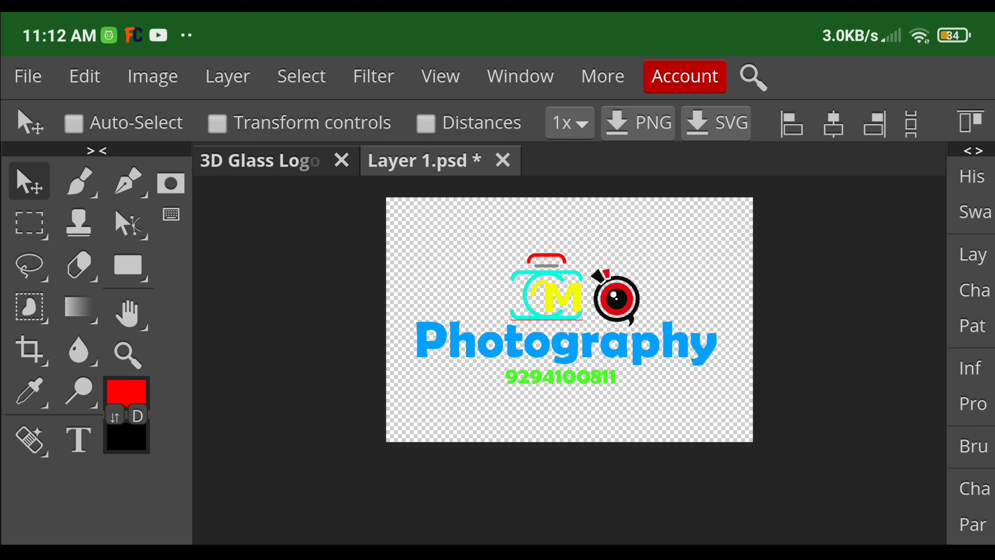
Retype the blue Photography headline as MARUTHI and place it below the camera logo
double_click(564, 341)
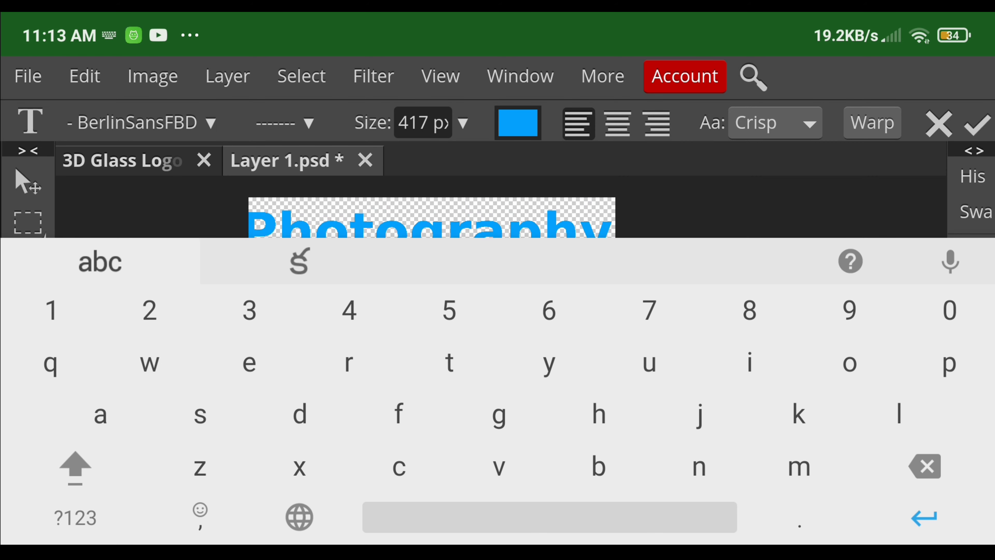
key(shift)
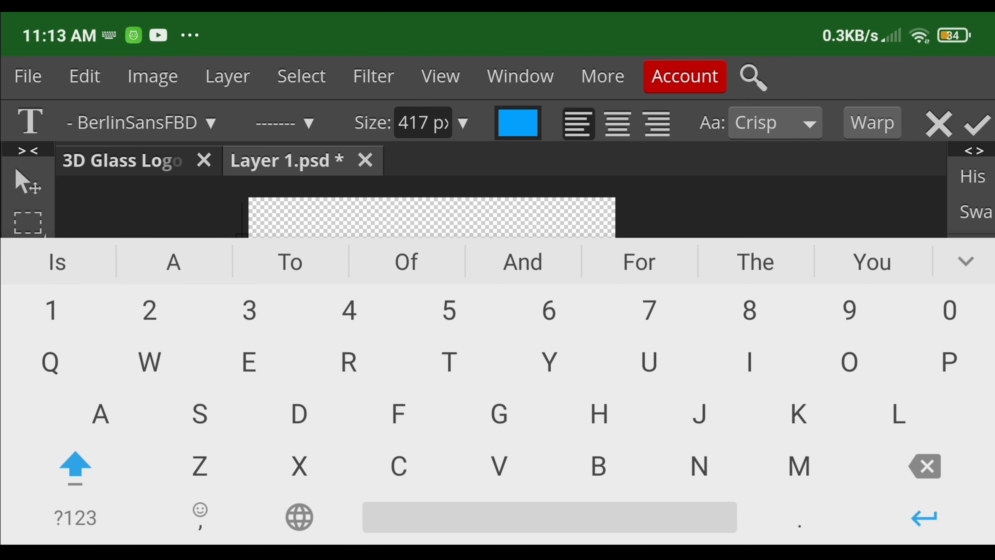
text(MARU)
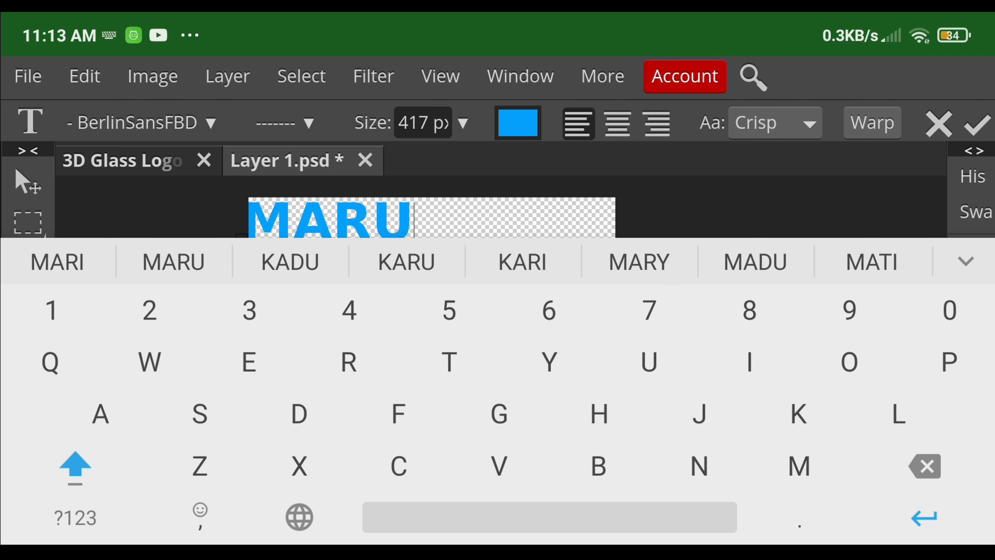
text(THI)
click(27, 182)
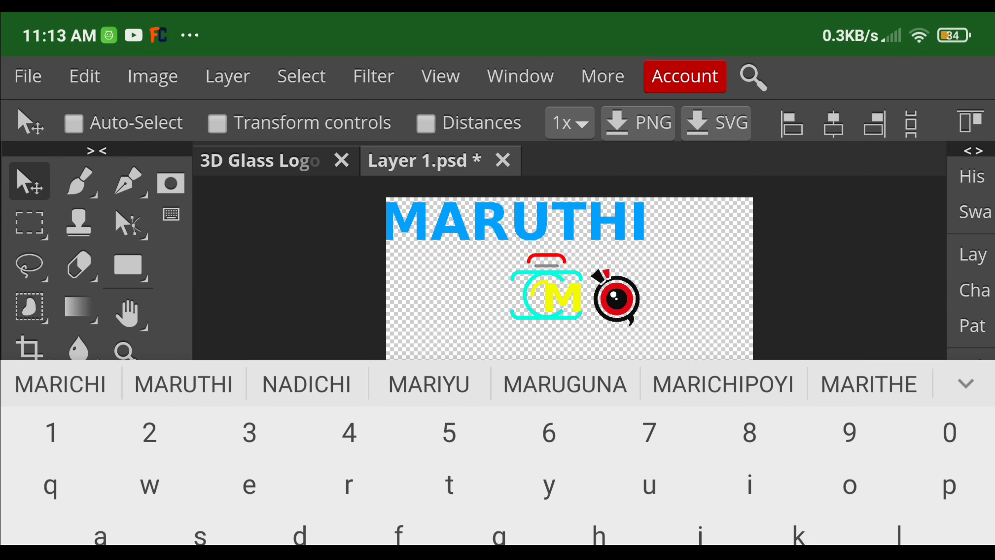
mouse_move(516, 220)
mouse_down()
mouse_move(557, 350)
mouse_move(569, 347)
mouse_up()
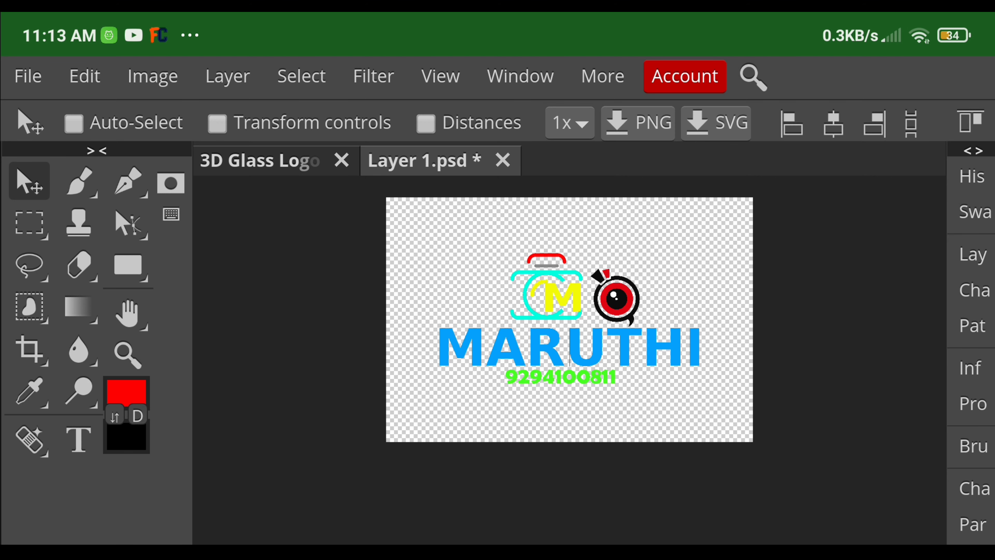
Set the MARUTHI text size to 250 px
double_click(567, 347)
click(463, 122)
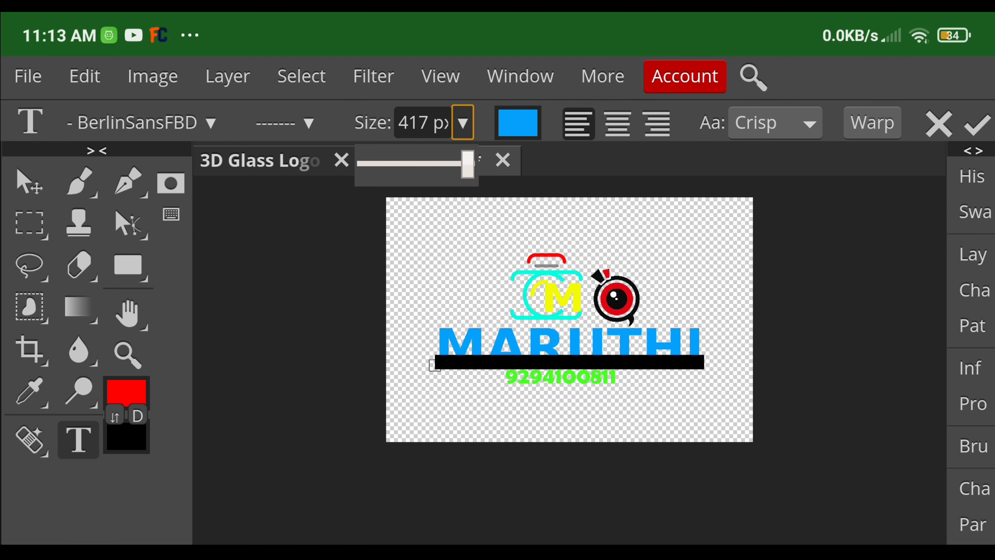
mouse_move(467, 163)
mouse_down()
mouse_move(455, 162)
mouse_move(468, 163)
mouse_up()
click(421, 125)
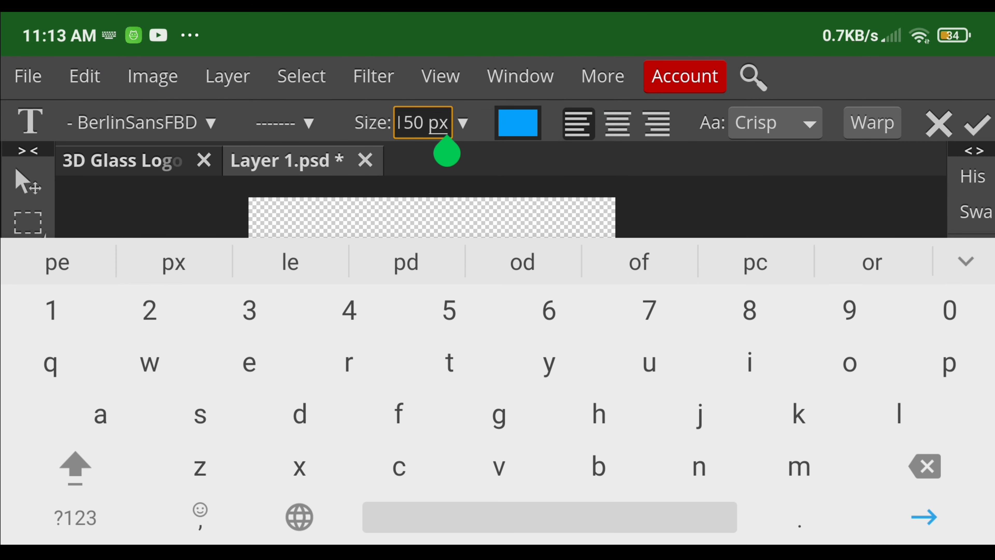
key(BackSpace)
text(250)
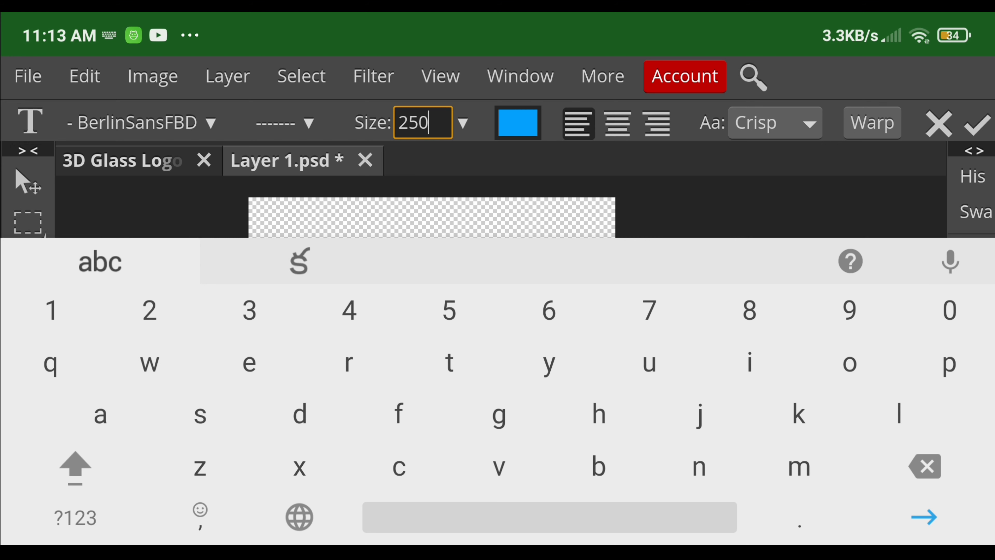
key(Return)
click(420, 122)
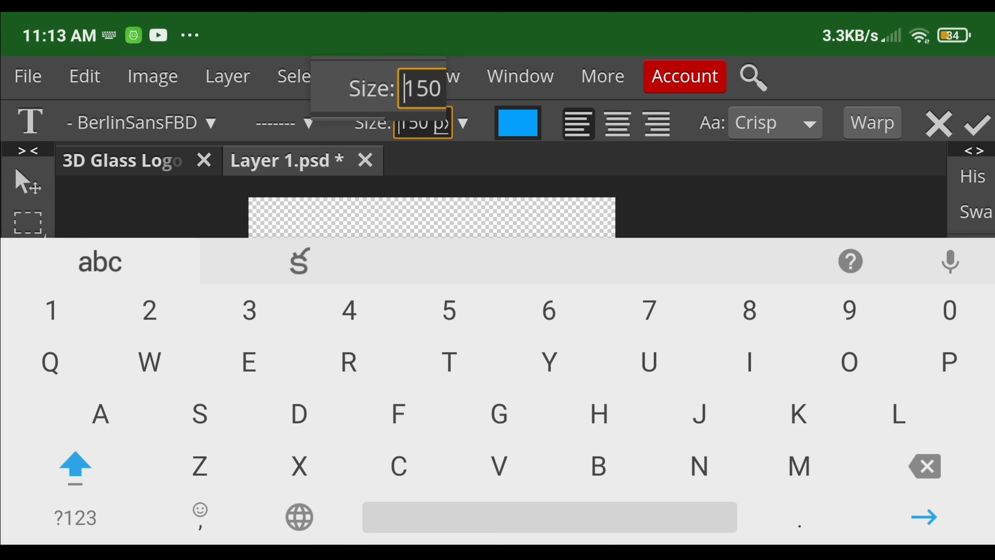
key(BackSpace)
key(BackSpace)
key(BackSpace)
text(25)
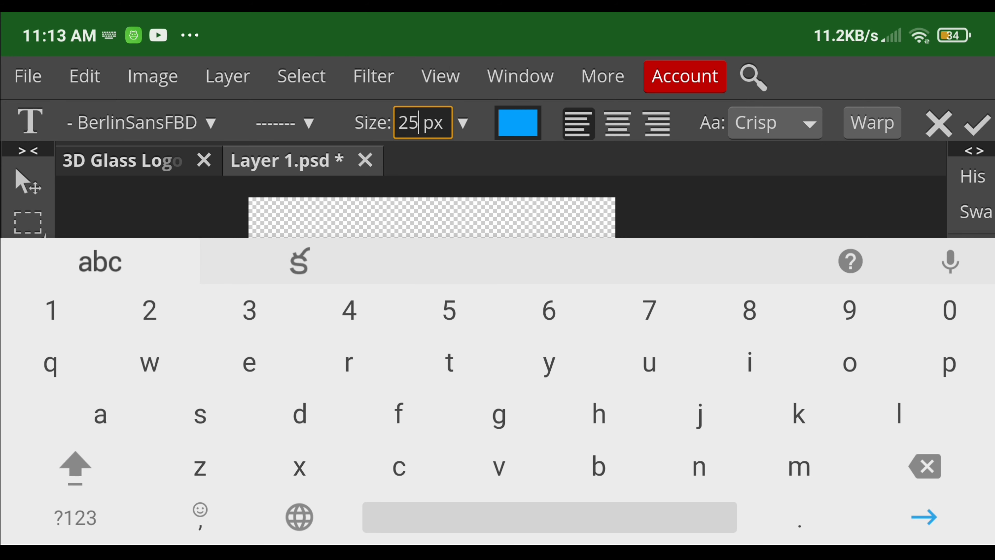
text(0)
key(Return)
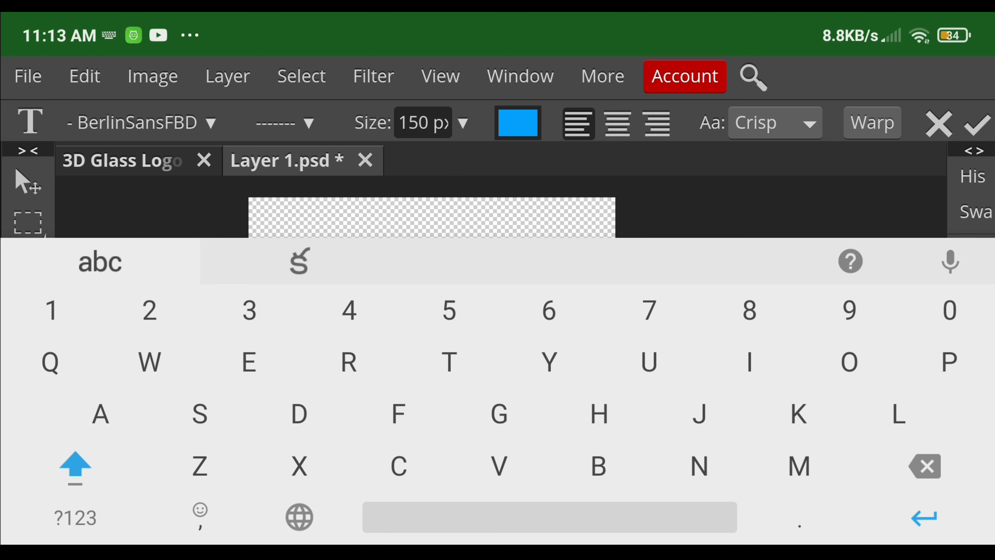
key(Escape)
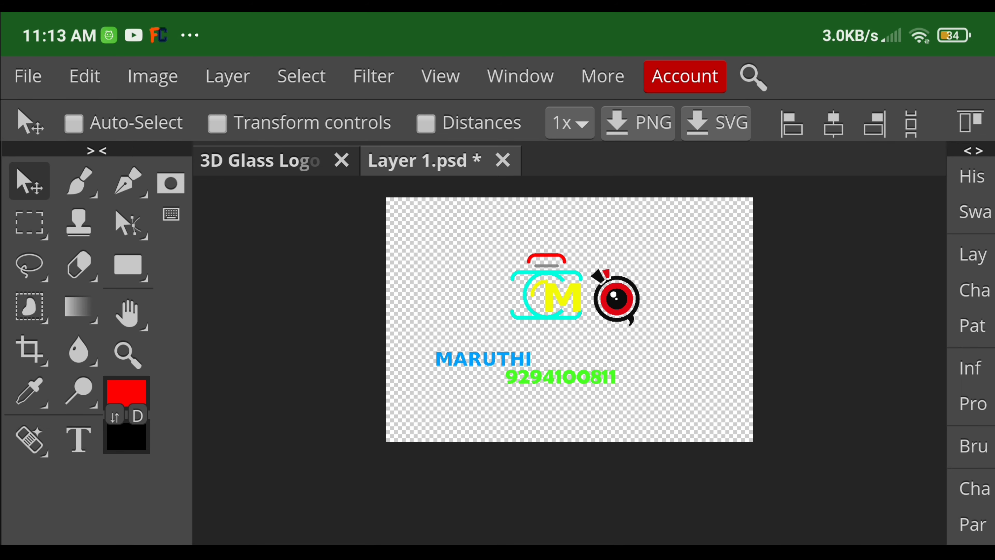
Move MARUTHI up and right, then reapply 250 px to all its letters
drag(483, 359, 515, 345)
double_click(514, 345)
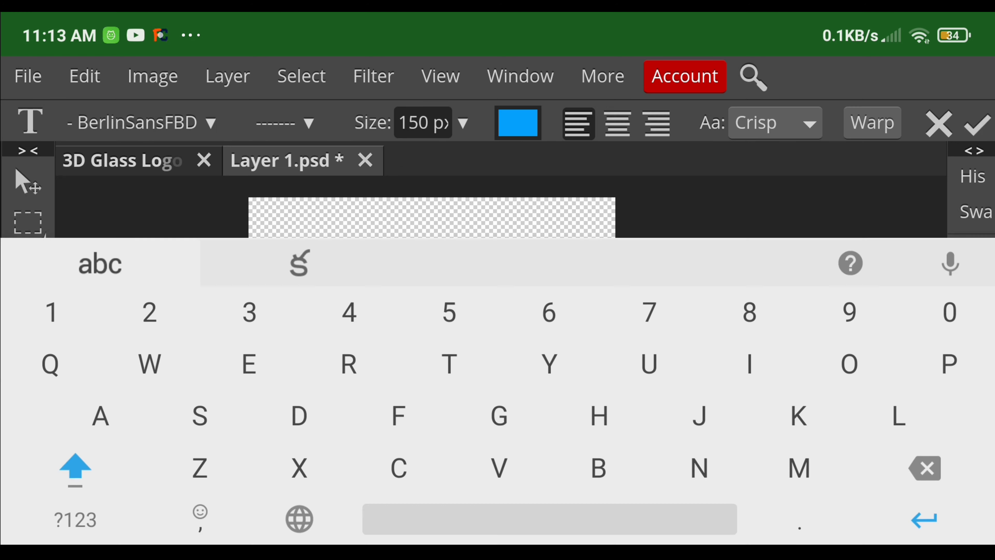
click(463, 122)
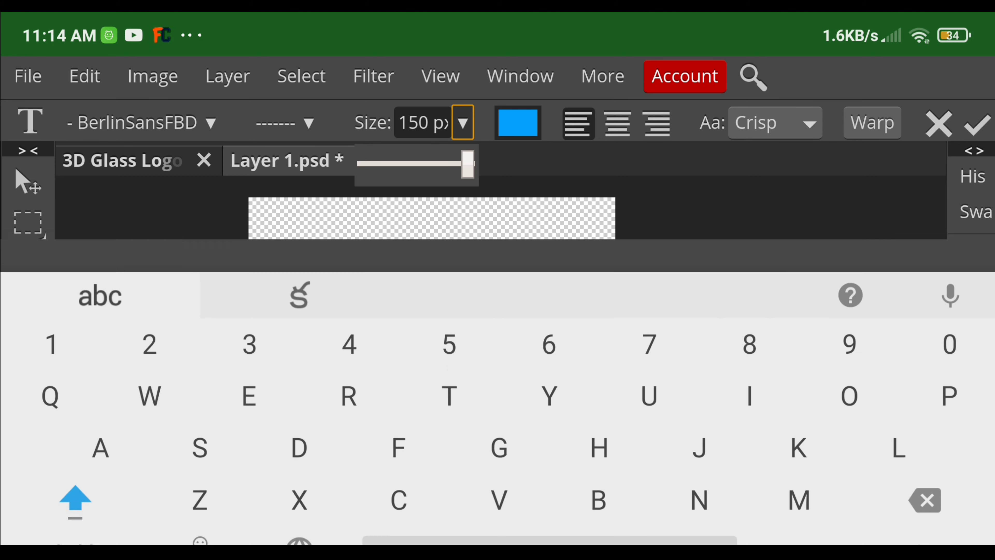
mouse_move(544, 289)
mouse_down()
mouse_move(540, 352)
mouse_move(557, 338)
mouse_up()
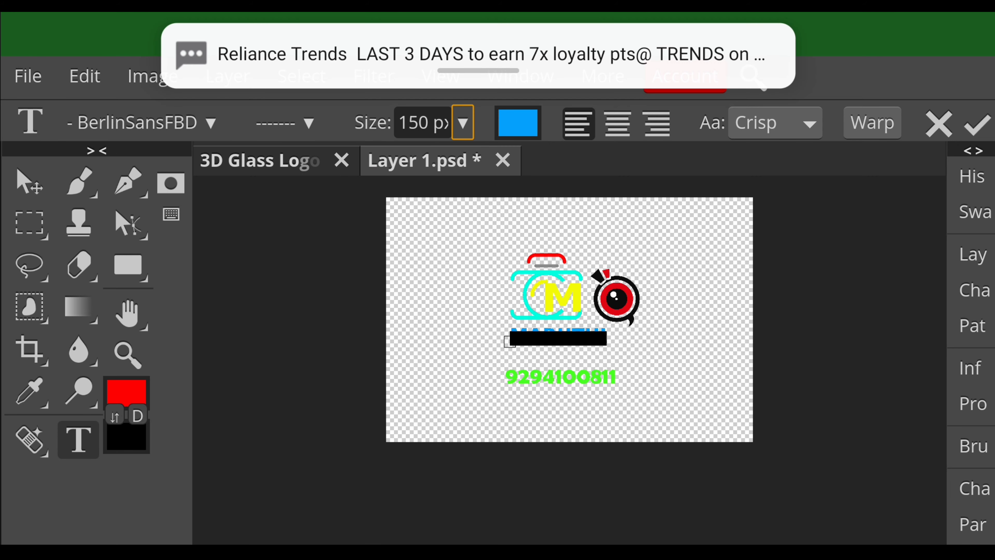
click(557, 337)
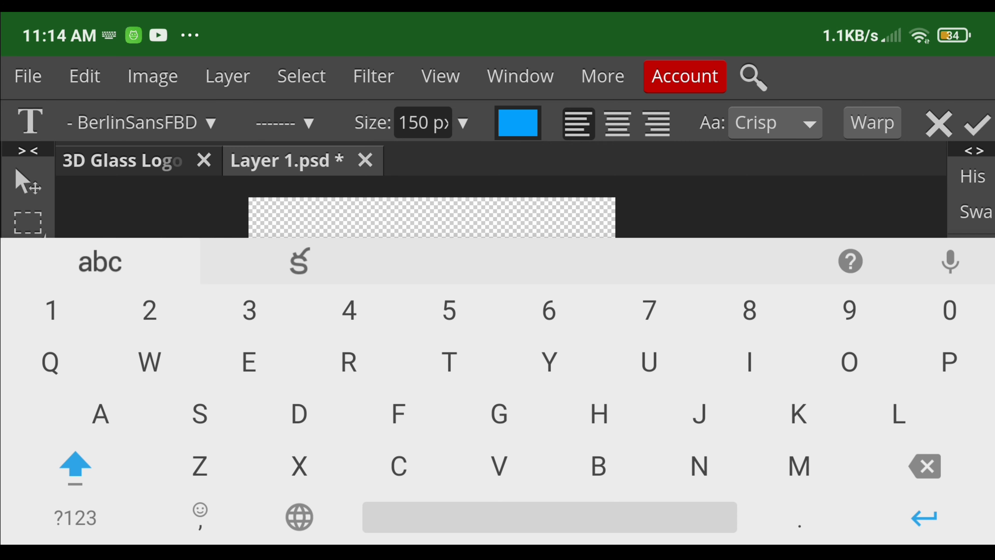
click(28, 181)
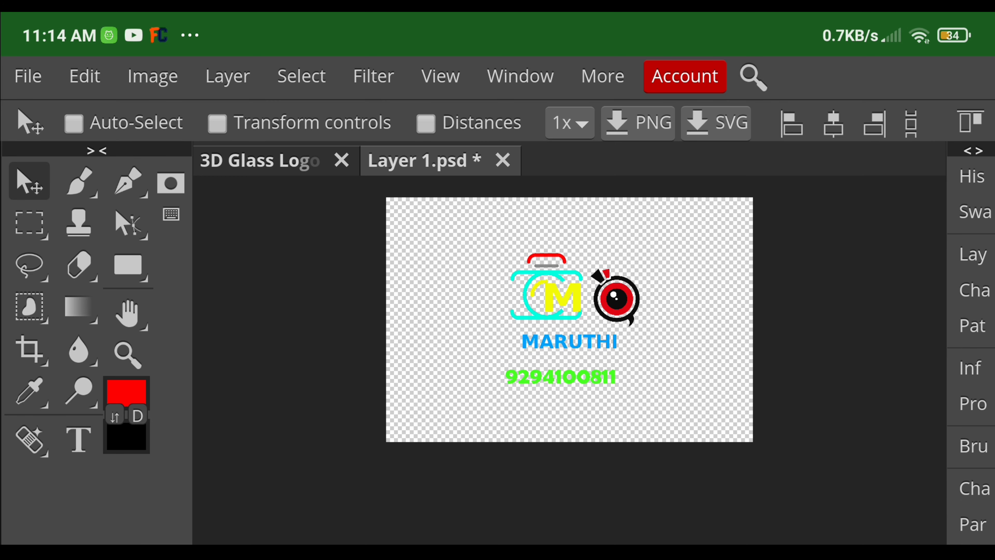
click(78, 439)
click(569, 341)
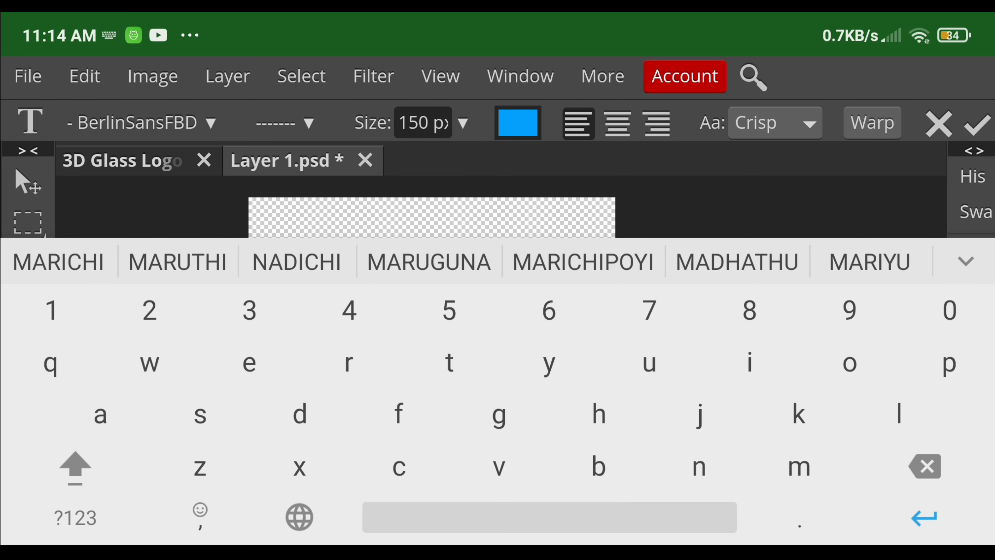
click(423, 123)
key(BackSpace)
key(BackSpace)
key(BackSpace)
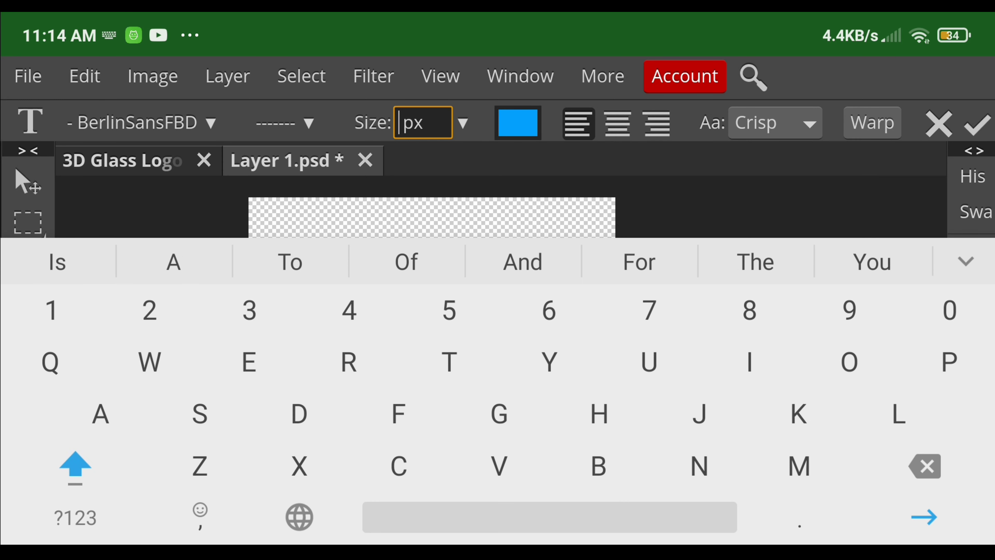
text(250)
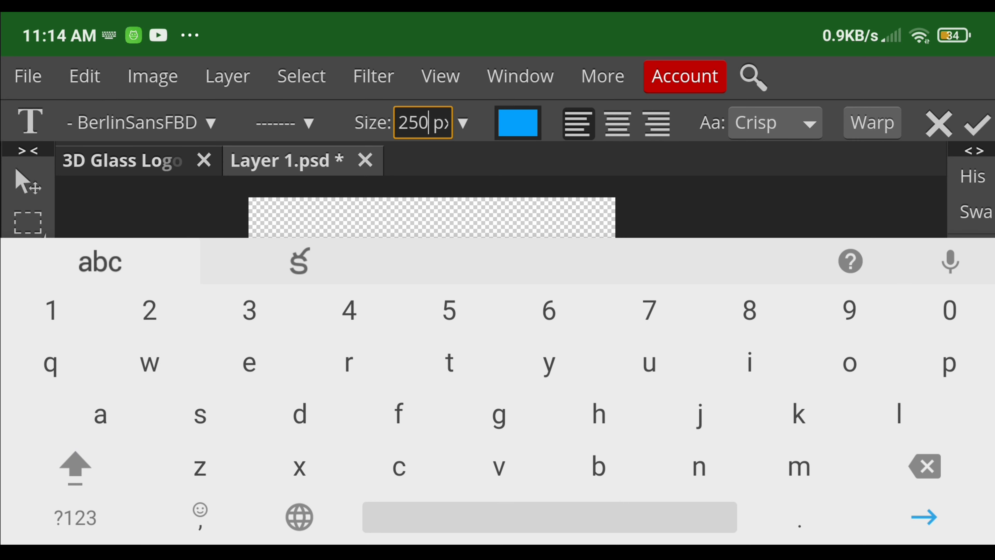
key(Return)
Enlarge MARUTHI to 300 px and centre it under the camera icon
double_click(569, 341)
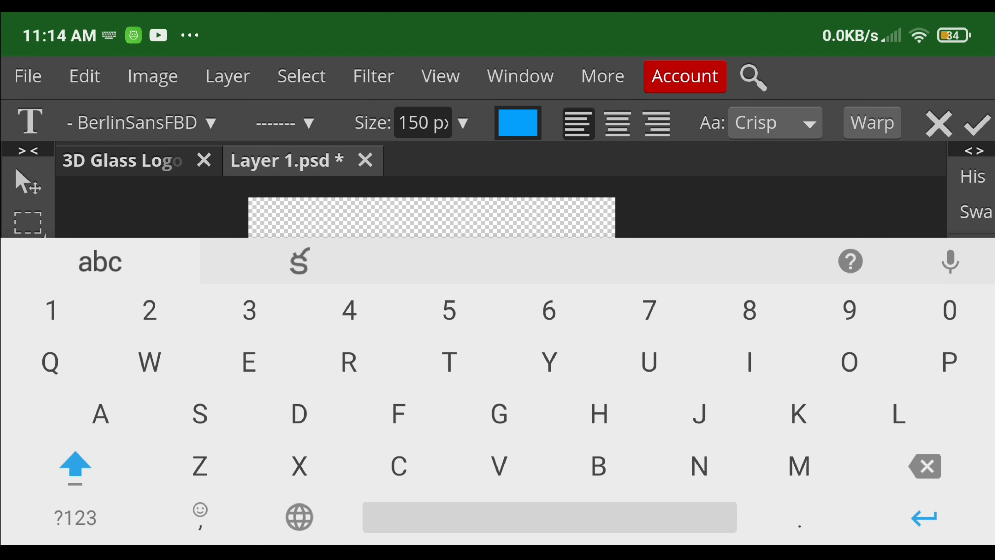
click(286, 122)
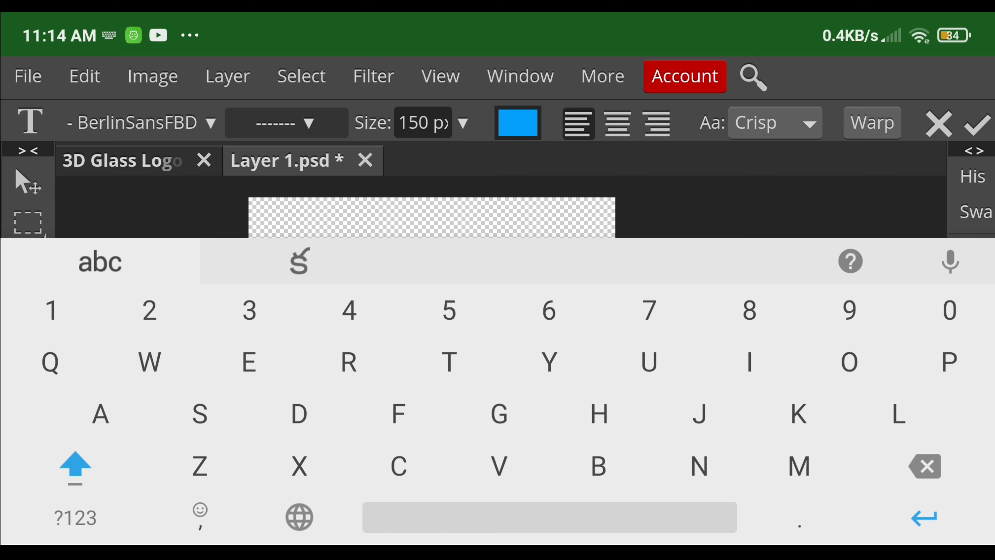
click(423, 123)
click(463, 122)
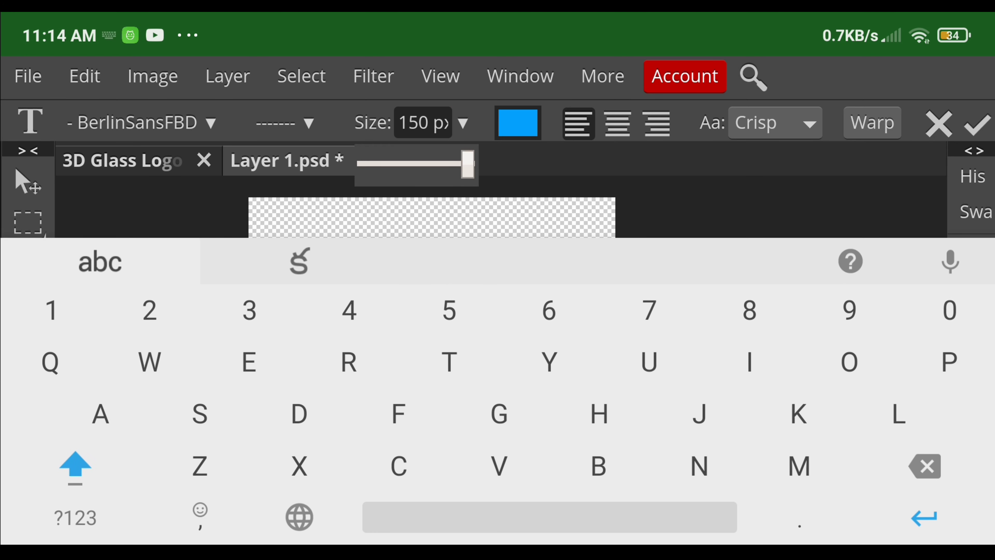
mouse_move(466, 163)
mouse_down()
mouse_move(364, 163)
mouse_move(467, 163)
mouse_up()
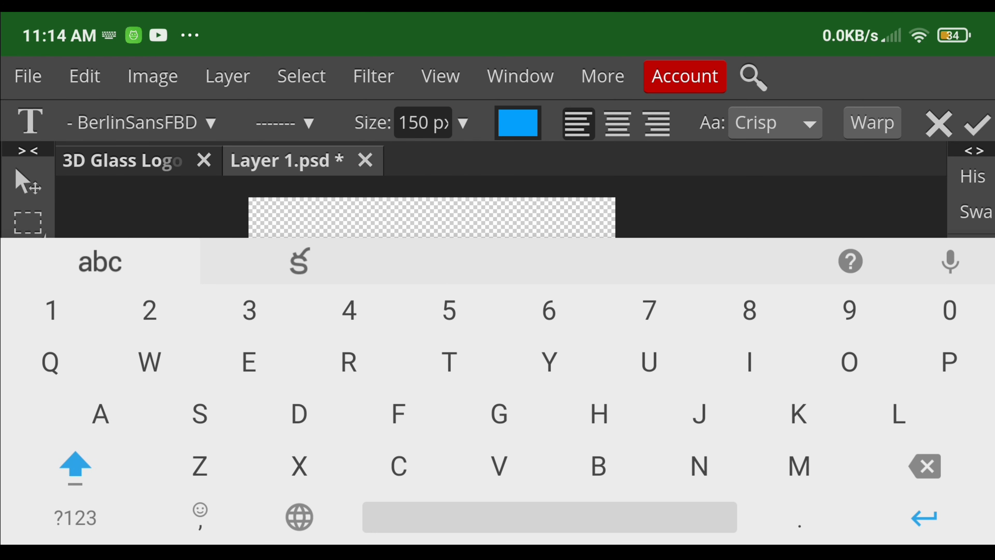
click(423, 123)
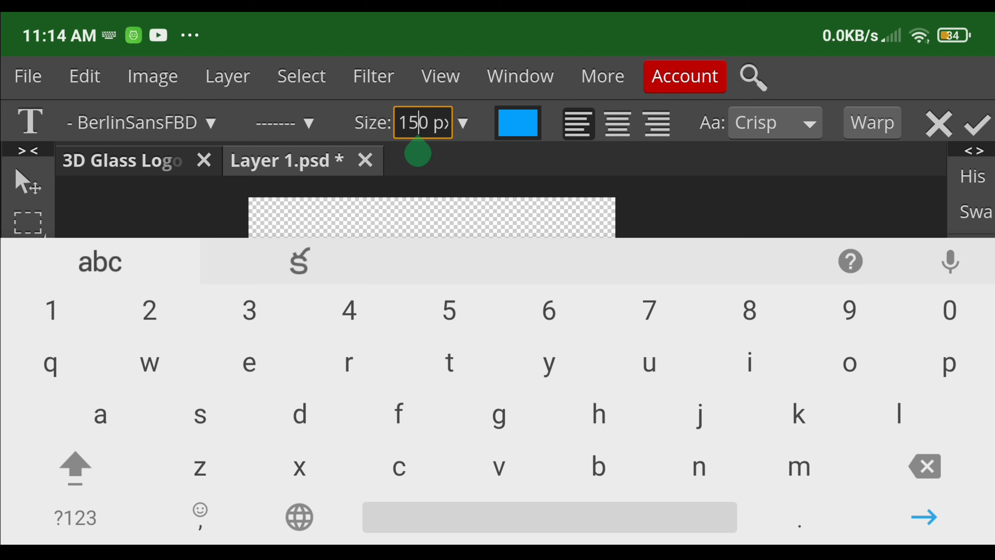
key(BackSpace)
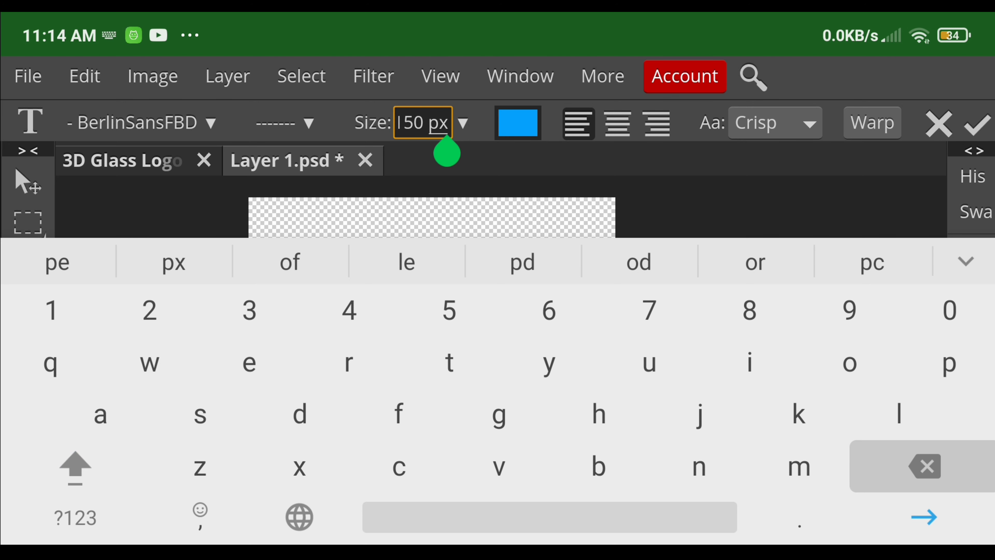
text(300)
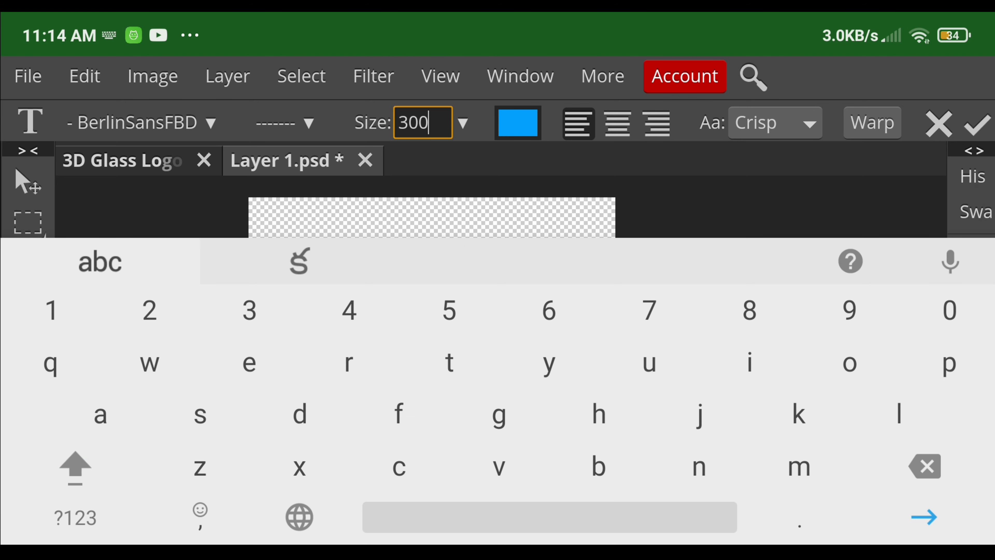
key(Return)
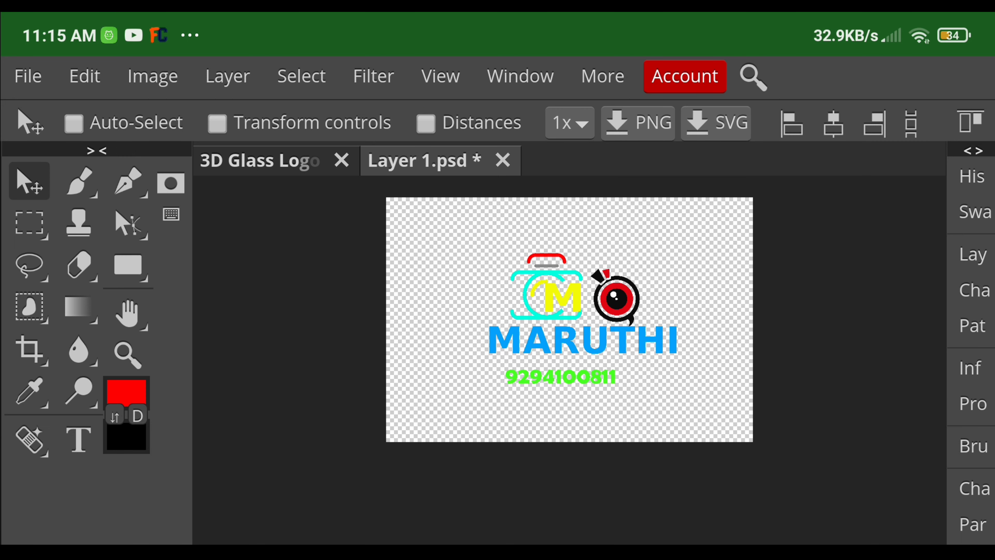
drag(582, 341, 561, 341)
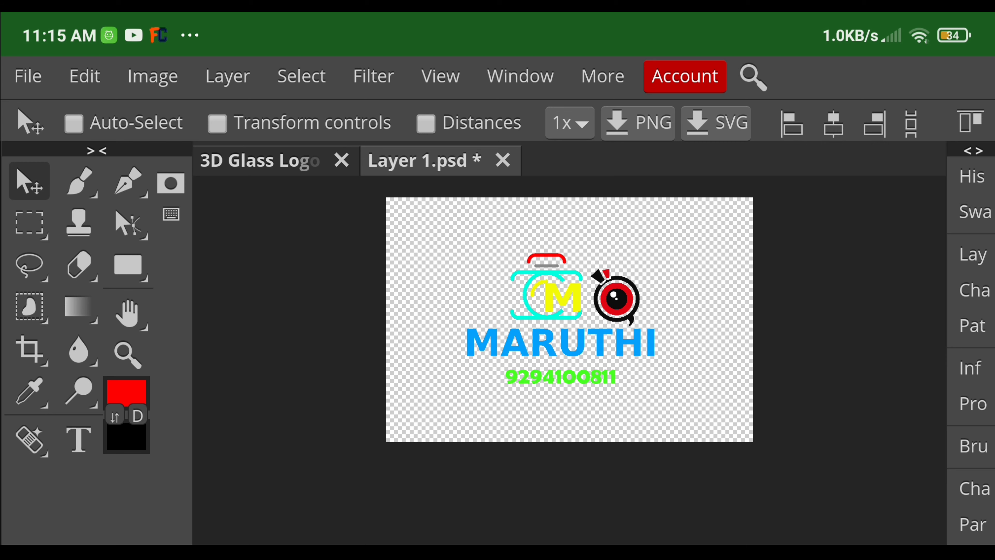
Type the word 'Digitals' in a new text box above the camera icon
click(79, 438)
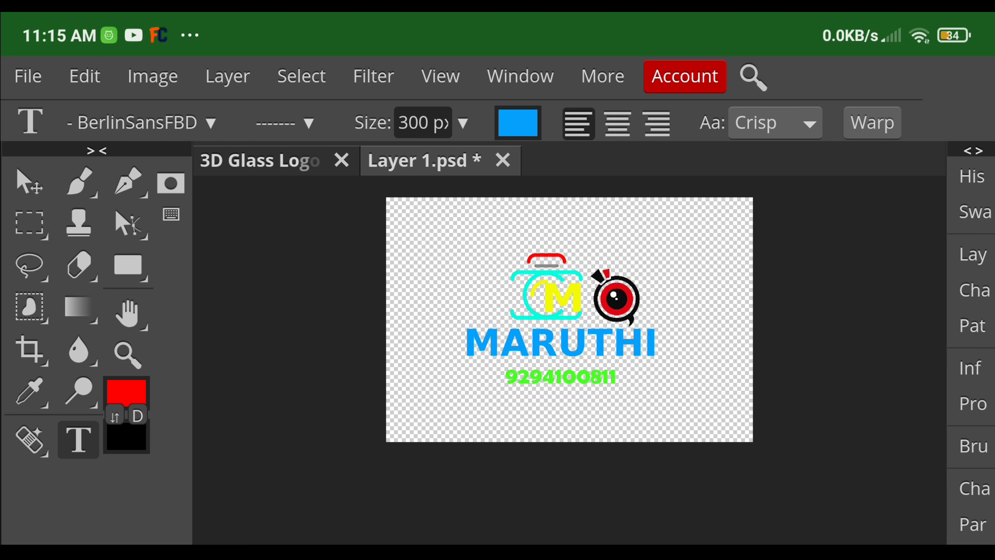
click(568, 412)
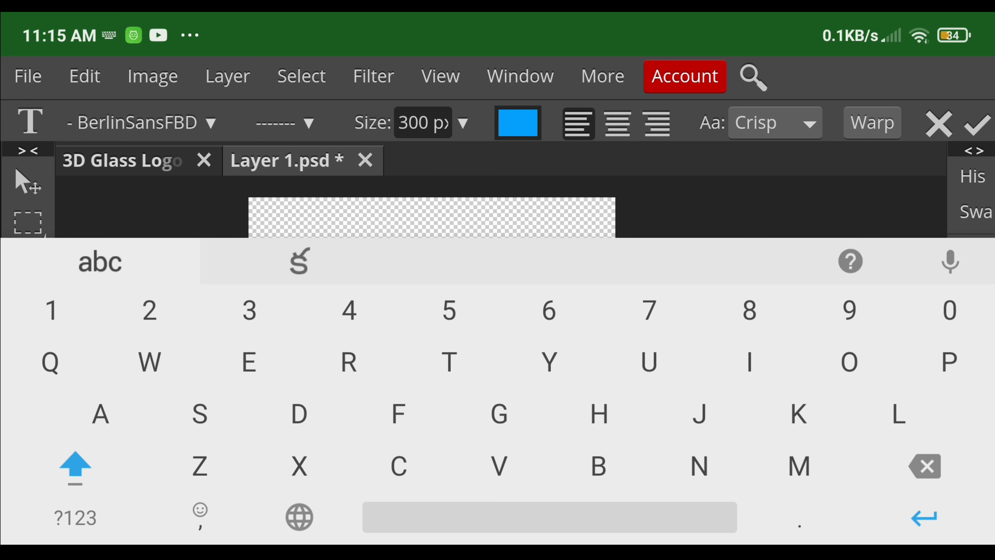
text(Digit)
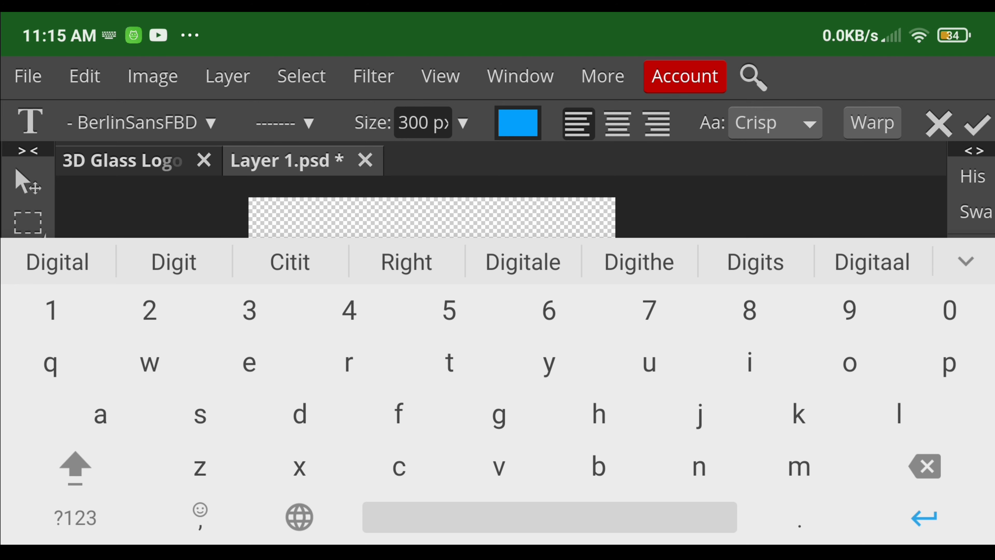
click(57, 262)
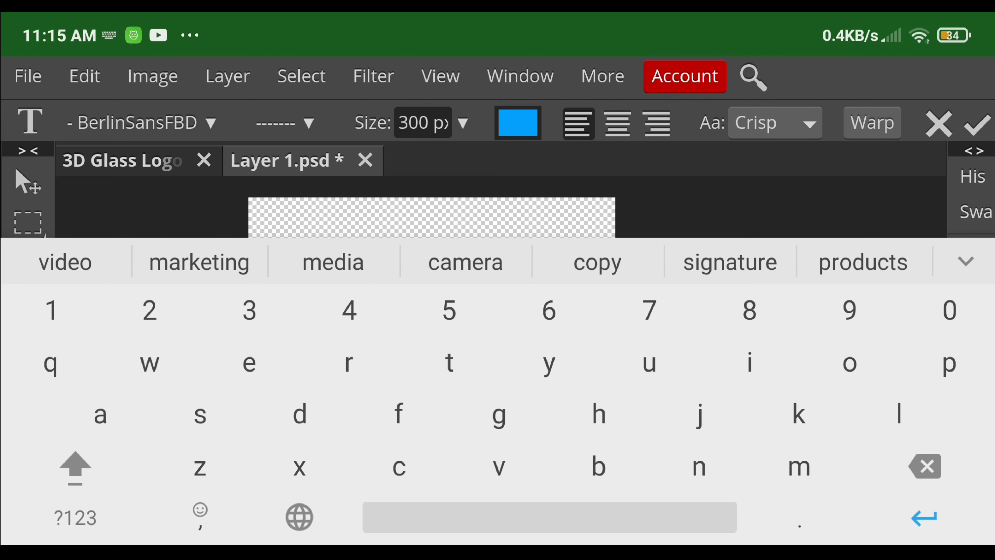
text(s)
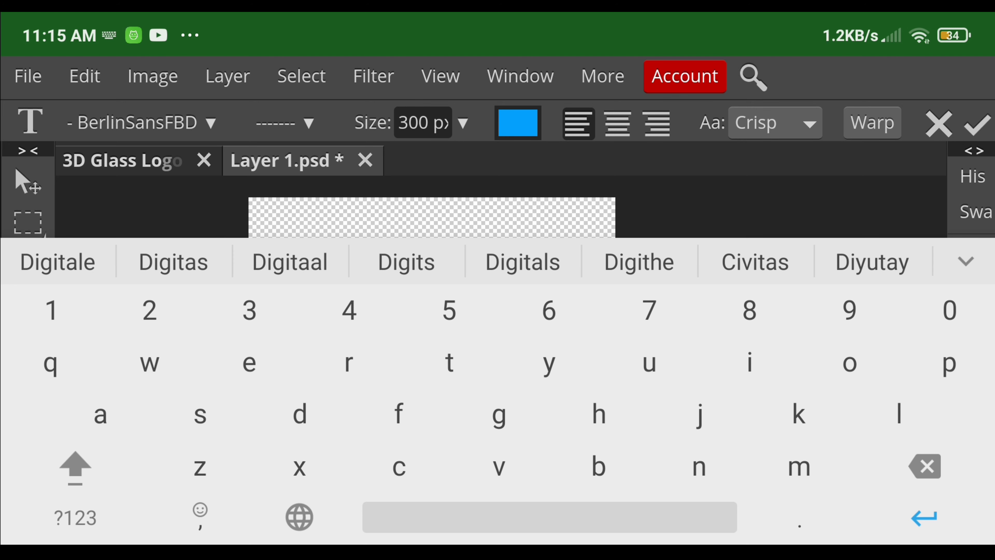
key(BackSpace)
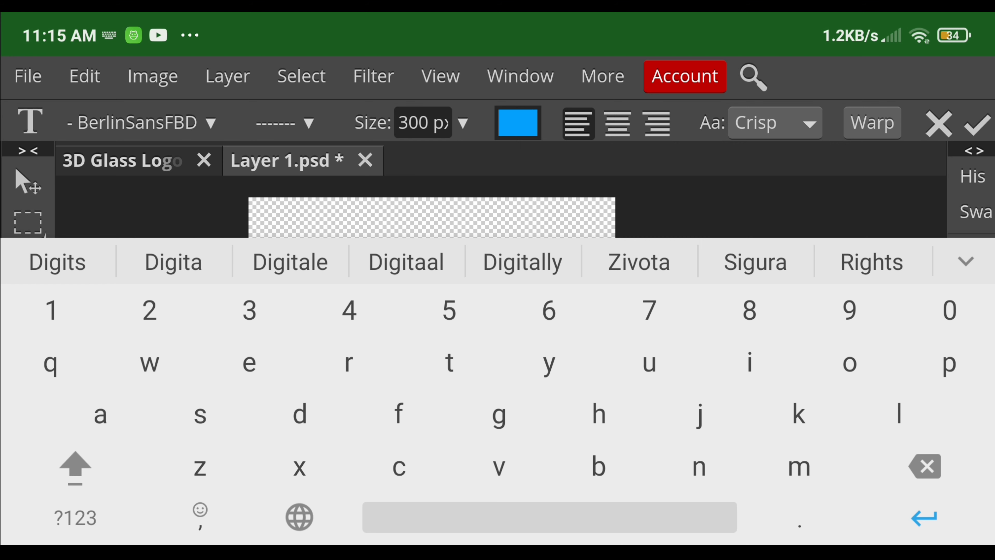
key(BackSpace)
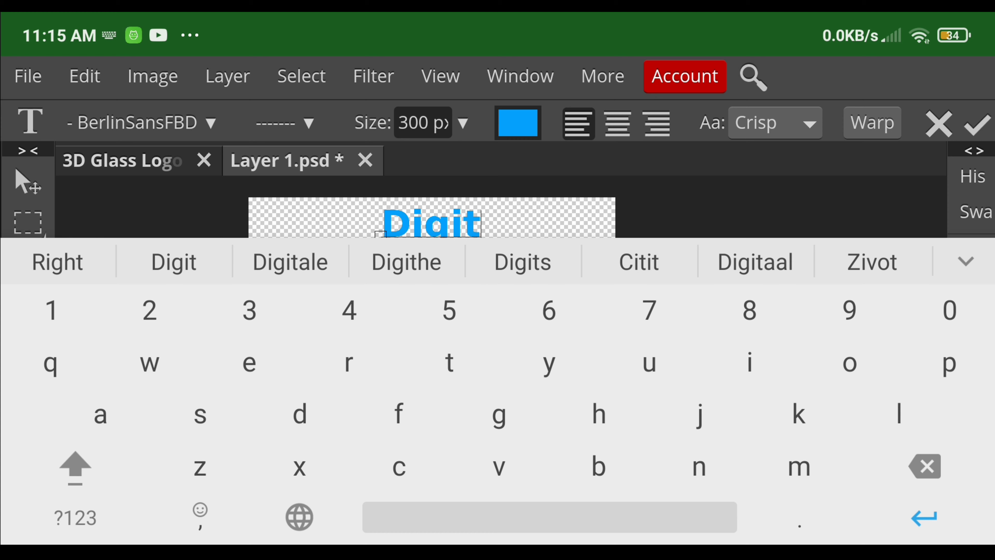
text(als)
click(976, 123)
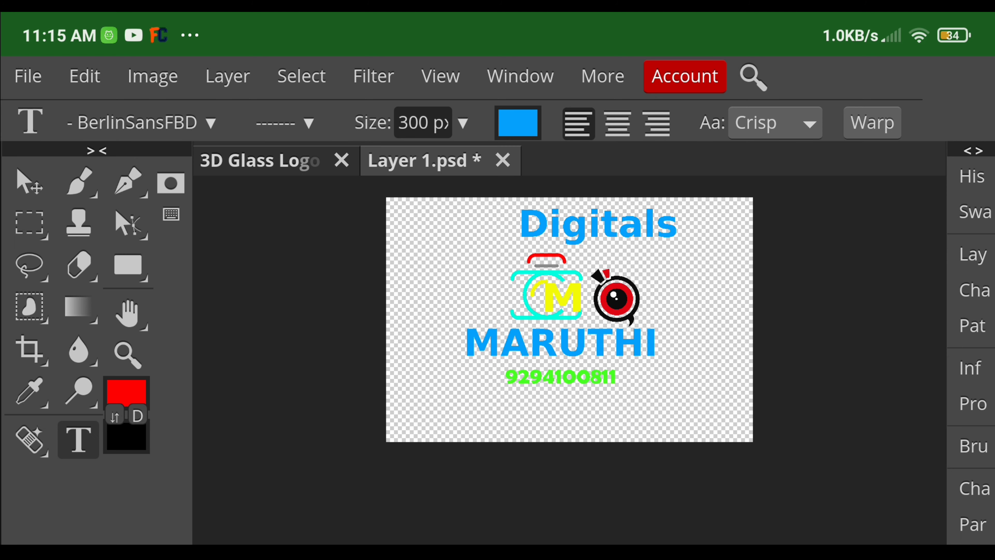
click(498, 343)
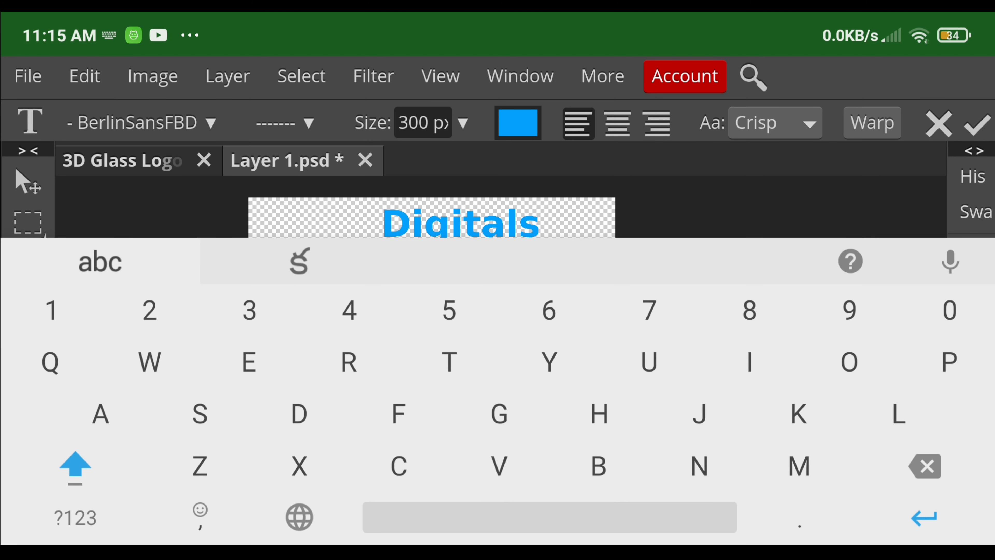
click(517, 123)
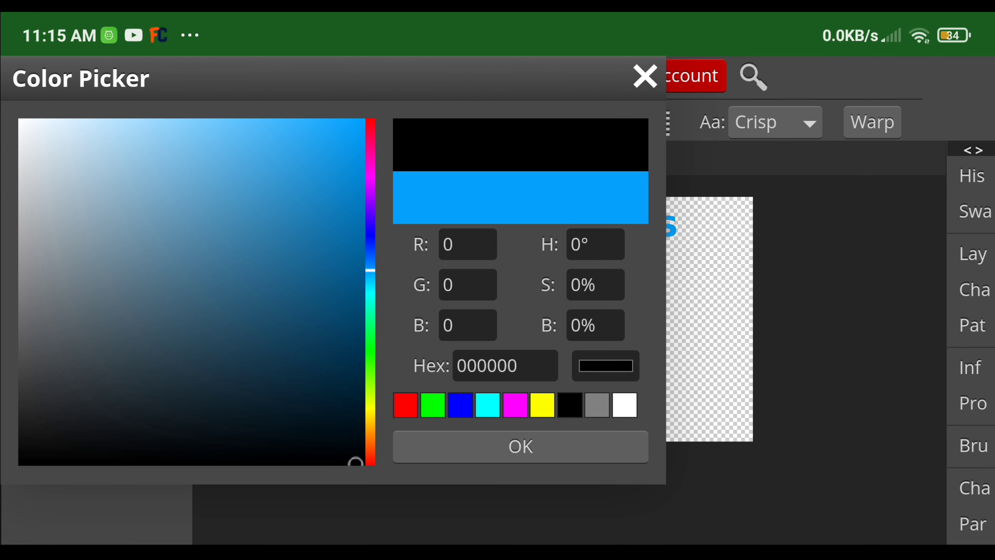
Pick a yellow shade for the Digitals text in the Color Picker
drag(370, 404, 370, 414)
click(360, 122)
mouse_move(359, 122)
mouse_down()
mouse_move(355, 422)
mouse_move(361, 379)
mouse_move(370, 408)
mouse_up()
click(371, 392)
click(329, 122)
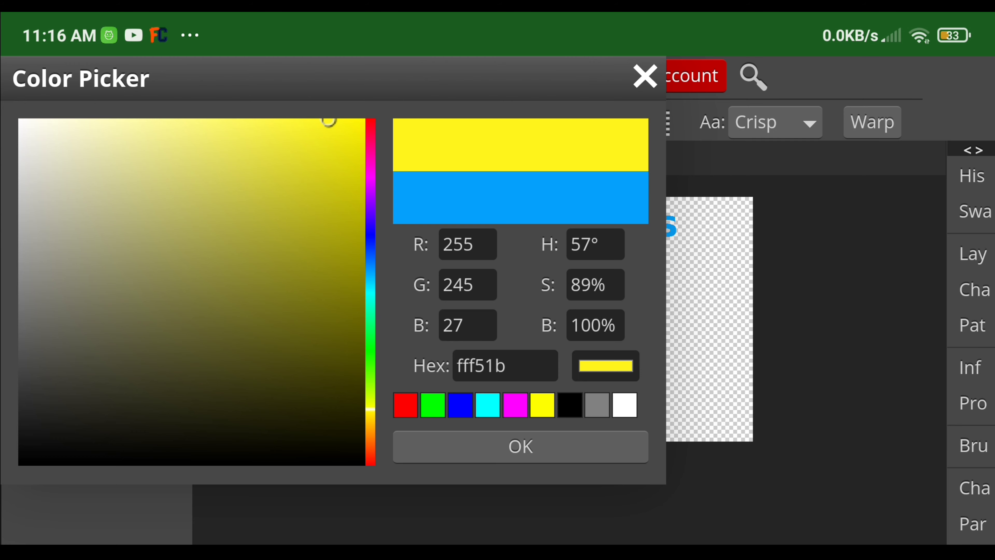
click(520, 446)
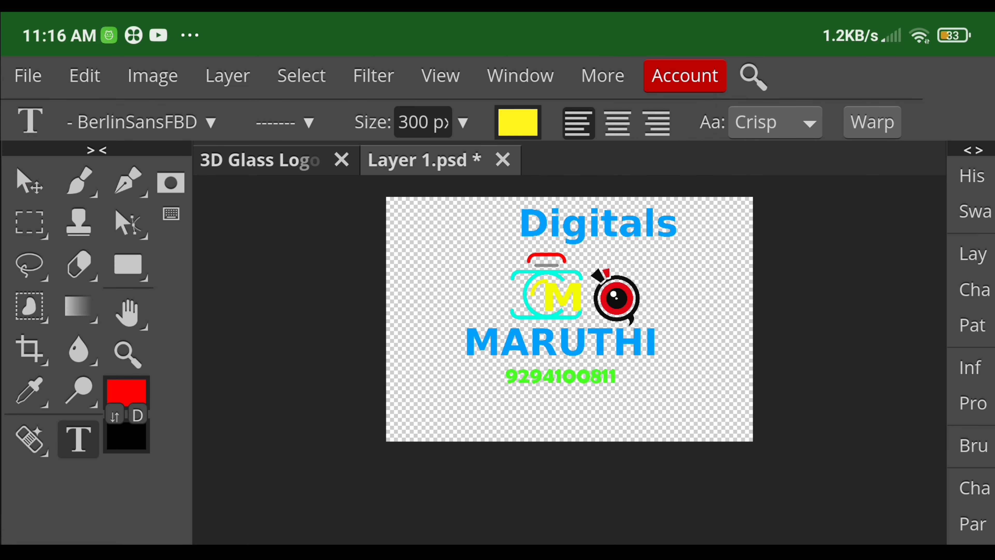
Refine the Digitals colour to bright yellow and confirm it
click(598, 224)
click(518, 122)
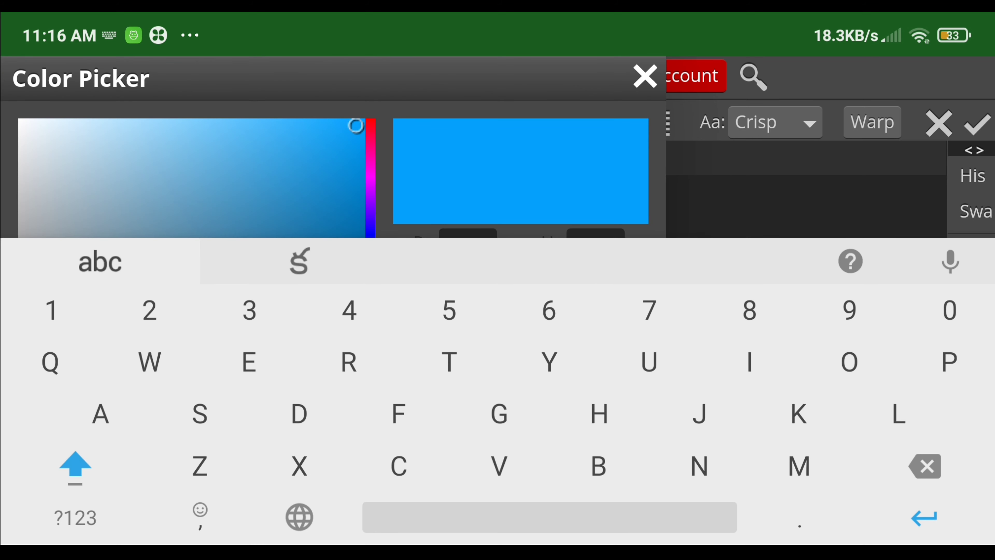
click(338, 175)
drag(370, 229, 370, 298)
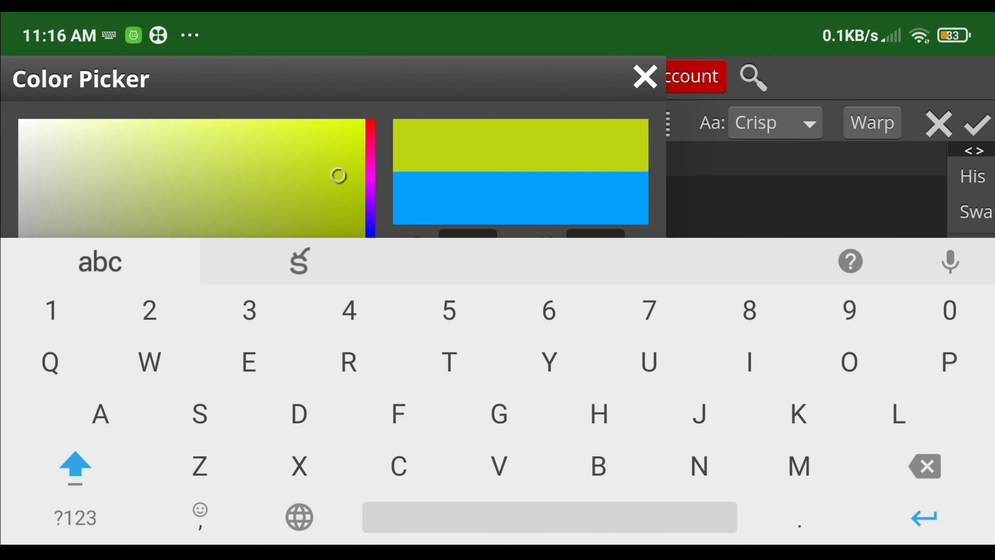
mouse_move(339, 175)
mouse_down()
mouse_move(356, 122)
mouse_move(345, 122)
mouse_up()
key(Escape)
click(517, 446)
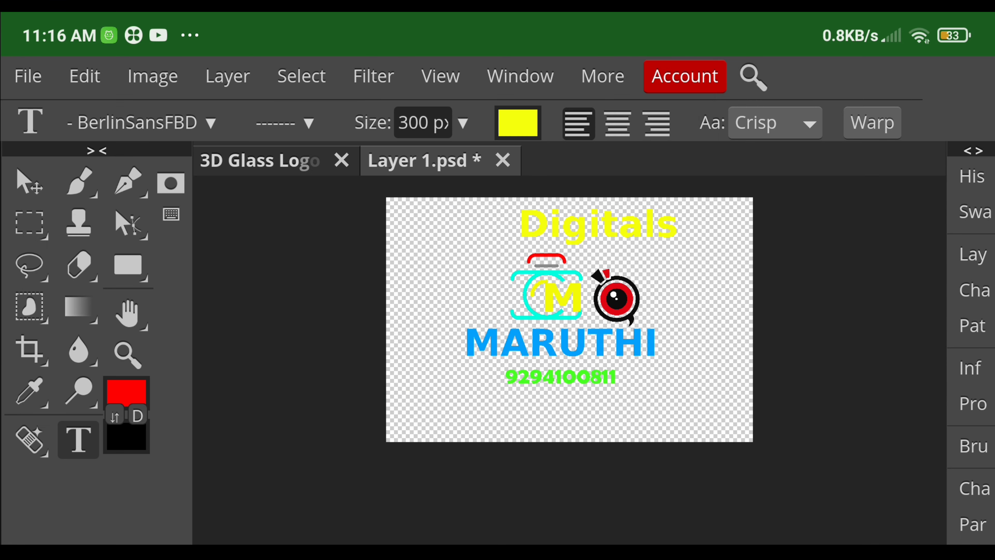
Select the phone number layer and delete the accidentally typed 'Uh'
click(972, 255)
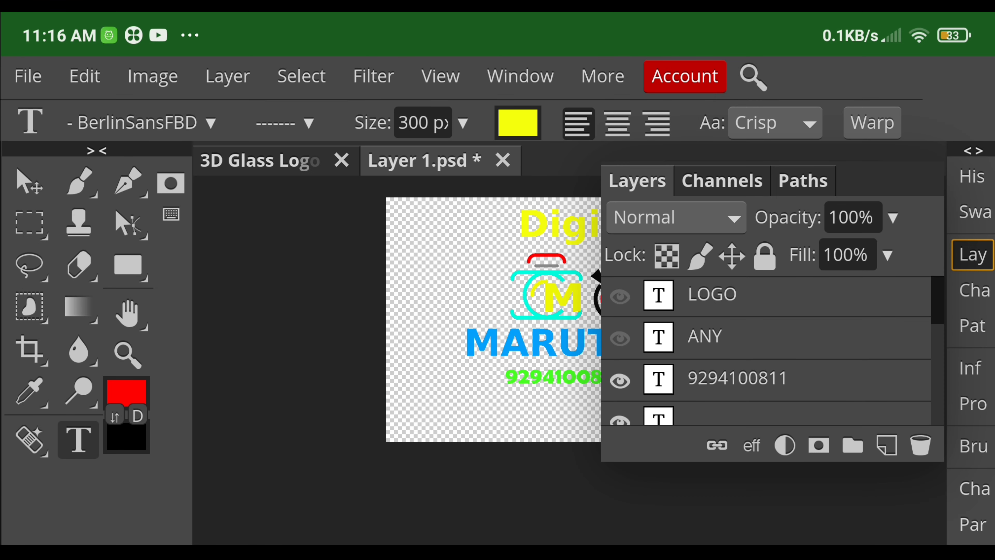
click(736, 378)
click(973, 254)
click(560, 376)
text(Uh)
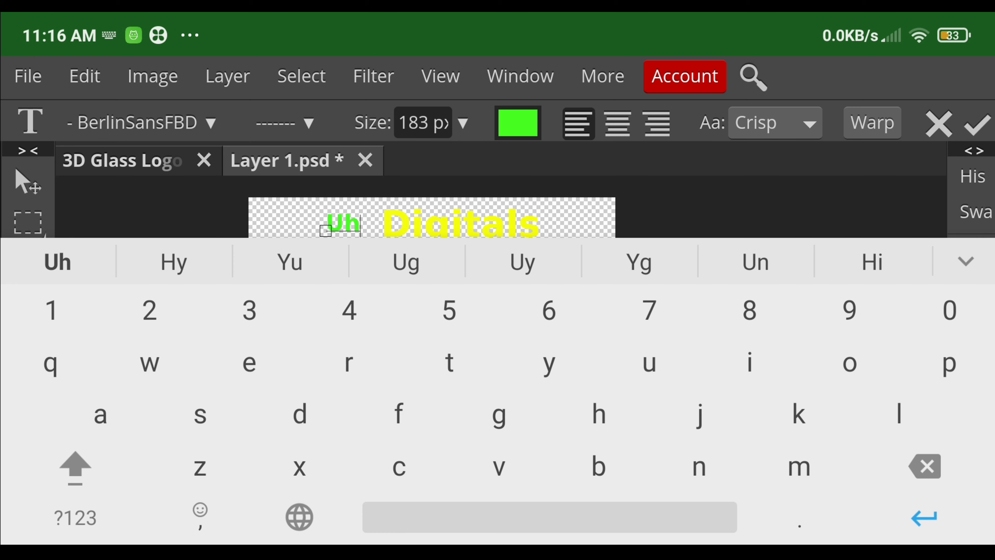
key(BackSpace)
key(BackSpace)
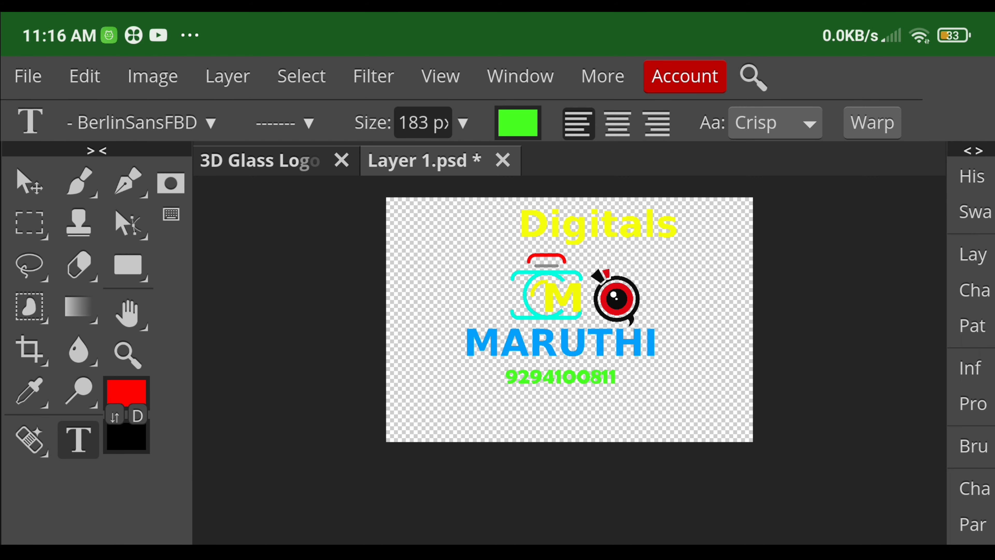
Reselect the phone number text, try erasing it, then cancel to restore the original number
click(972, 254)
scroll(744, 373, down, 2)
click(733, 355)
click(973, 255)
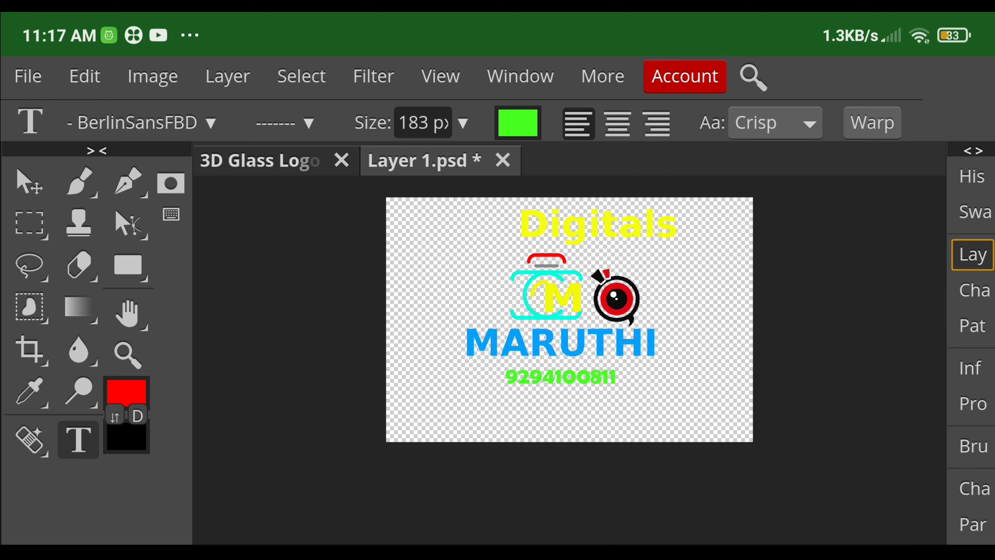
click(561, 376)
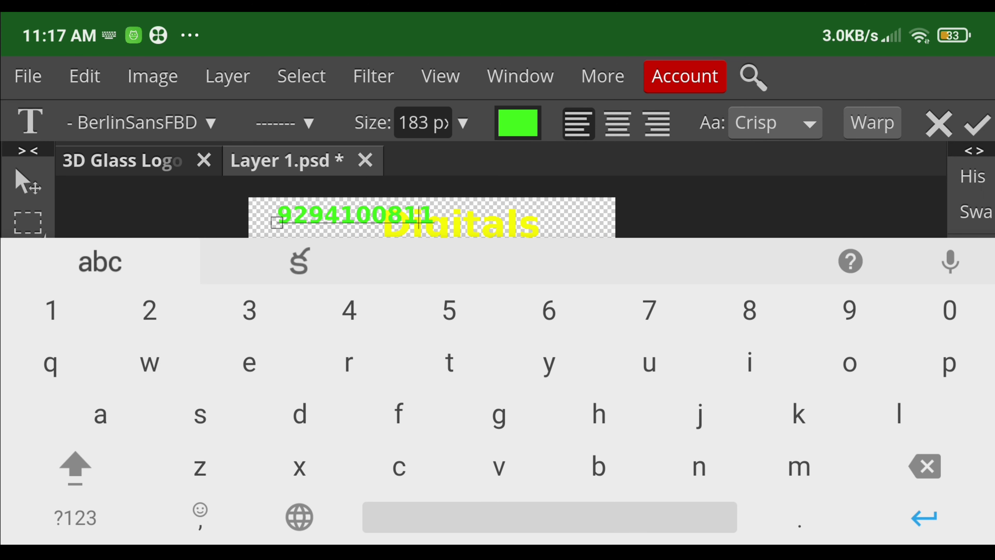
click(433, 216)
key(BackSpace)
key(BackSpace)
key(BackSpace)
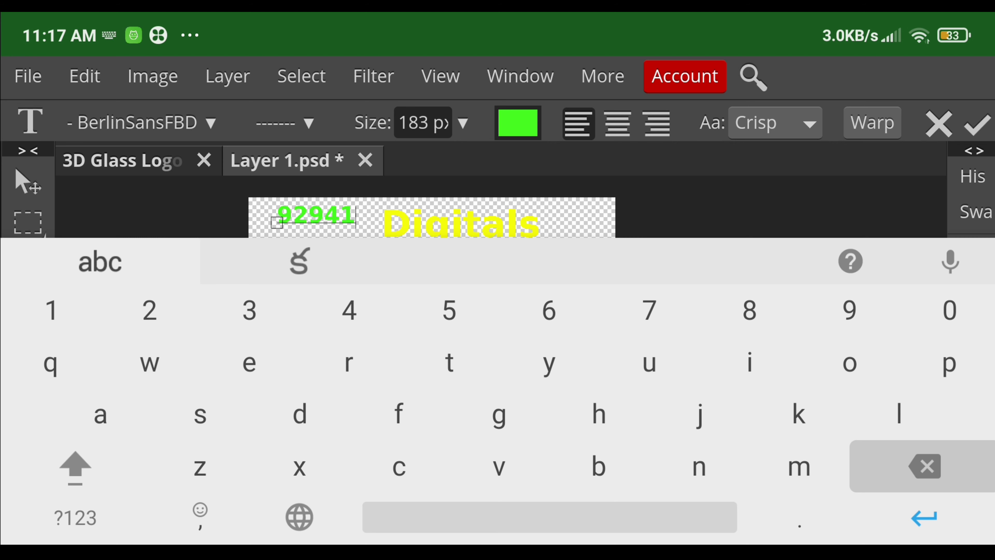
key(BackSpace)
key(BackSpace)
key(BackSpace)
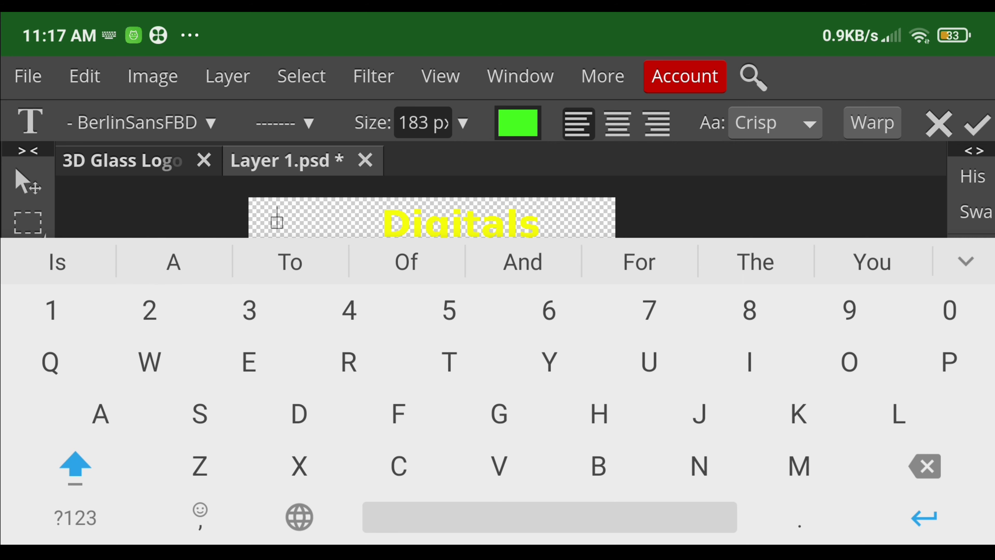
click(84, 76)
scroll(211, 164, down, 1)
scroll(211, 165, down, 1)
scroll(212, 164, down, 2)
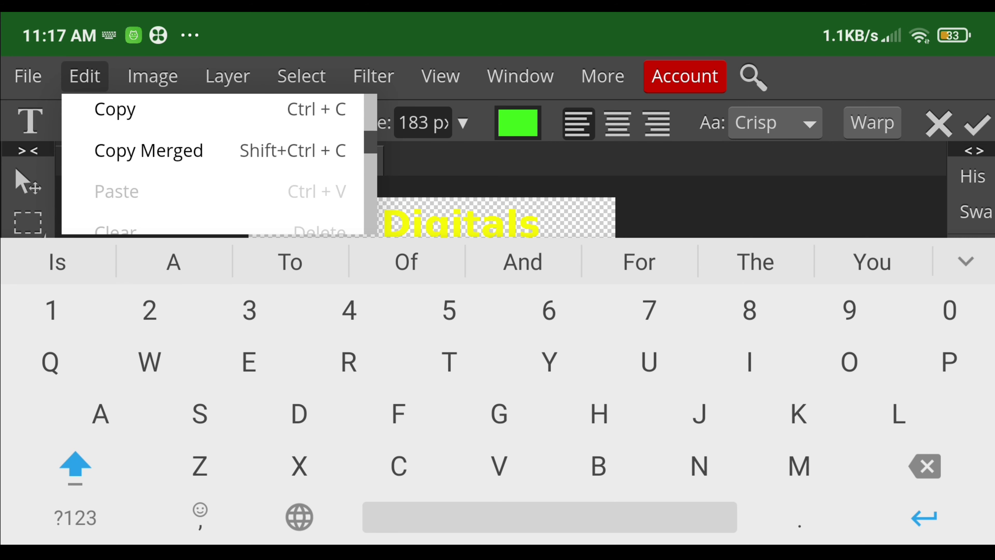
scroll(211, 164, down, 5)
scroll(212, 164, down, 3)
click(84, 75)
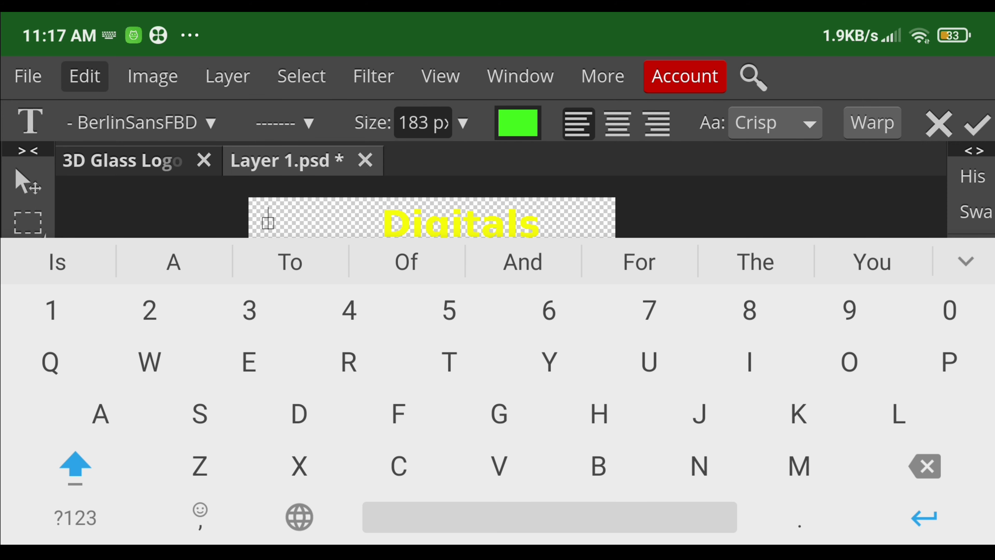
key(Escape)
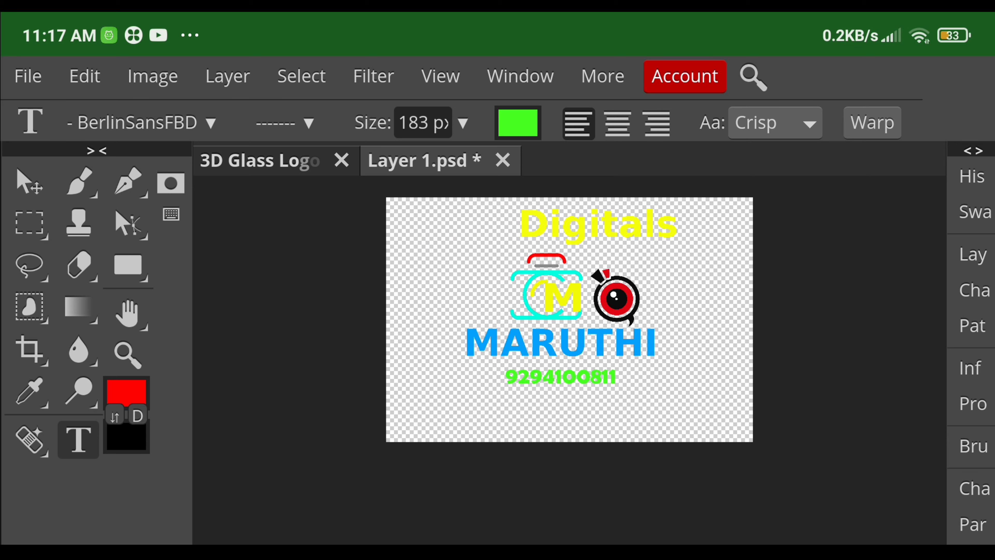
Reposition the green phone number lower on the canvas, beneath MARUTHI
click(568, 320)
key(Escape)
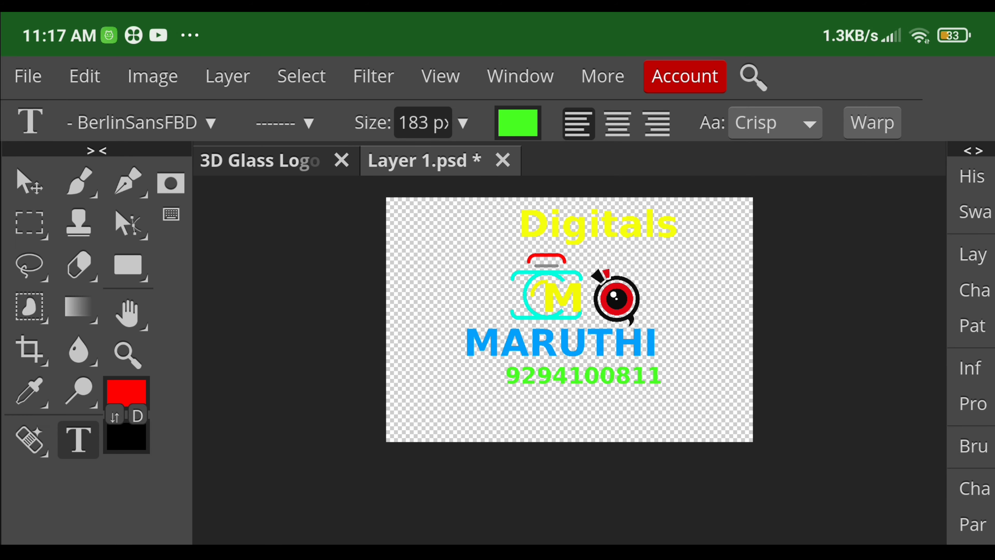
click(568, 319)
key(Escape)
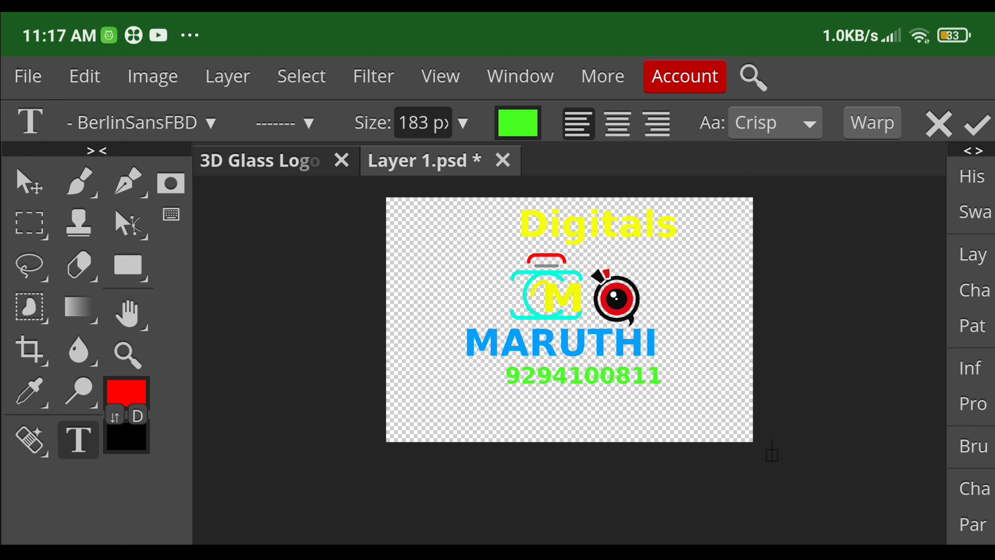
click(771, 450)
key(Escape)
click(584, 375)
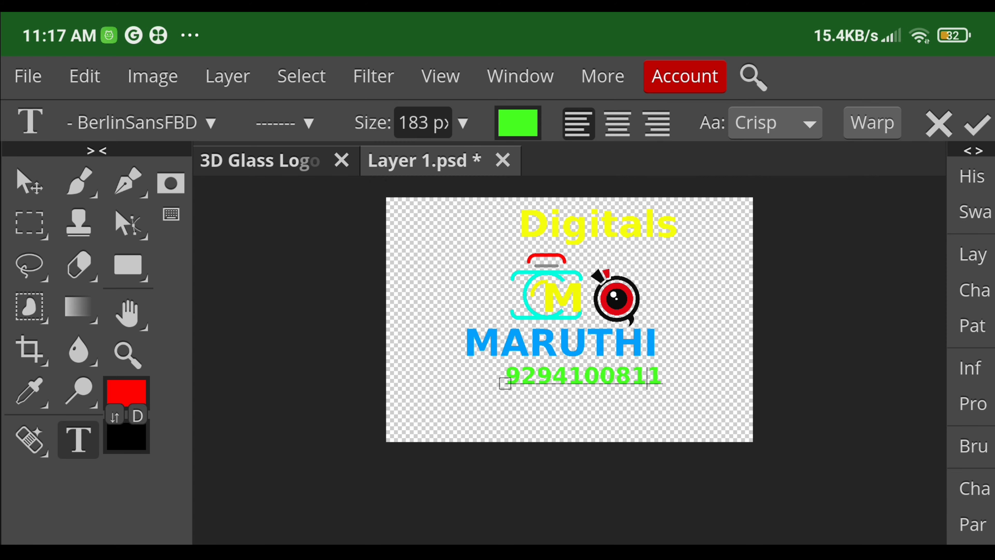
click(638, 379)
key(Escape)
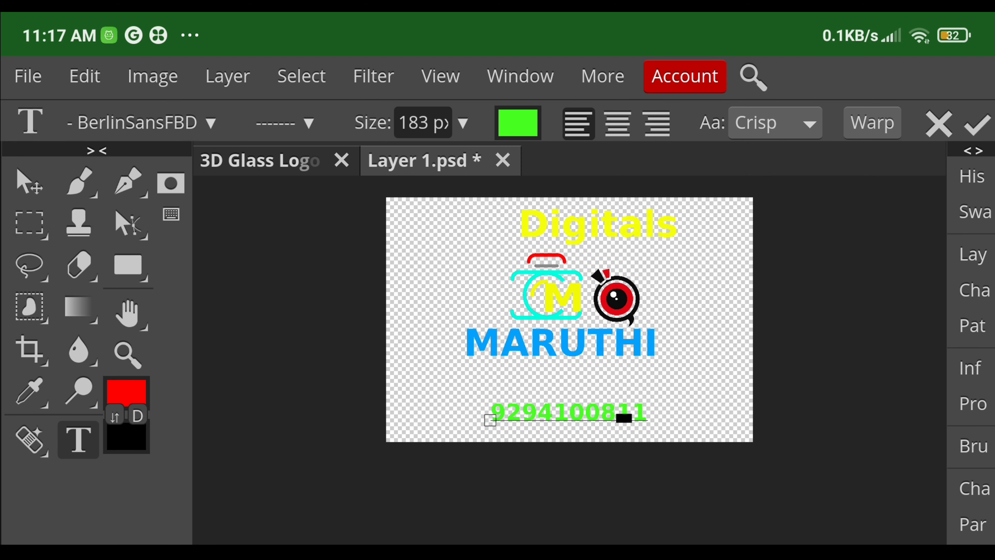
click(570, 415)
key(Escape)
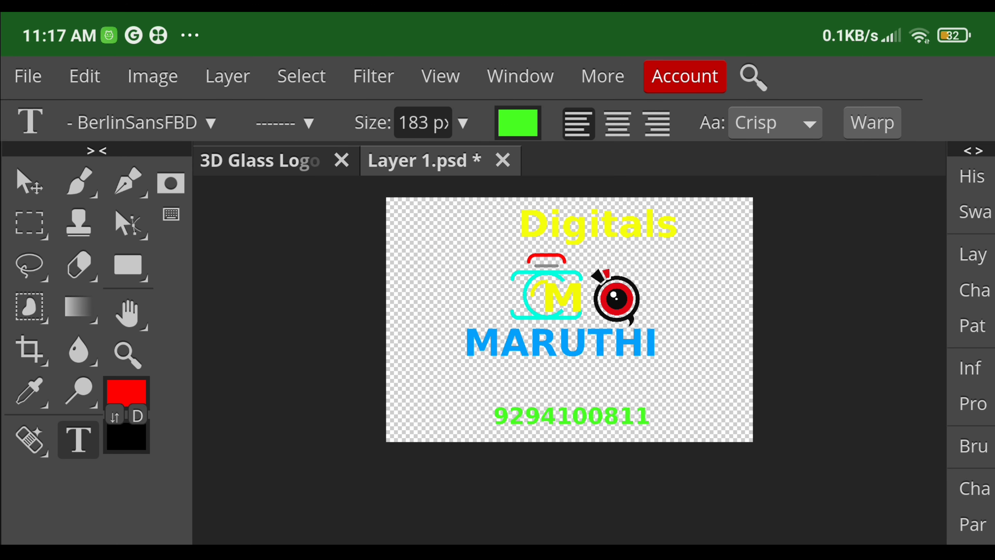
Move the yellow Digitals text down to sit just below MARUTHI
click(642, 223)
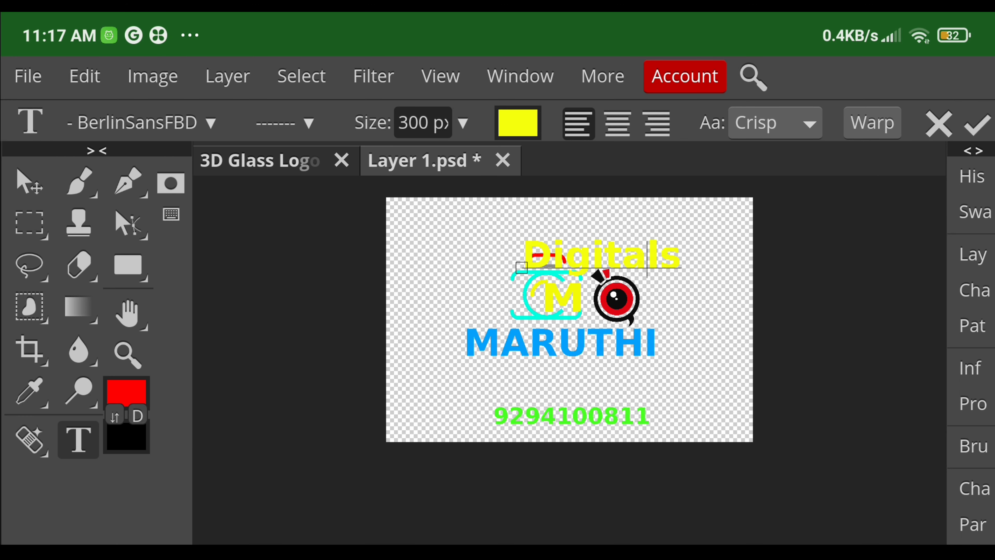
drag(566, 204, 566, 376)
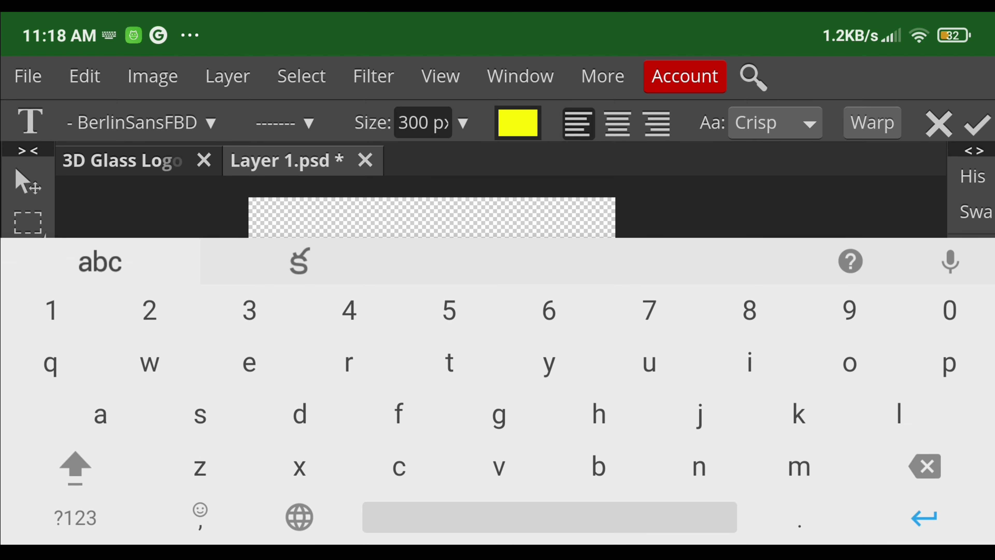
click(977, 123)
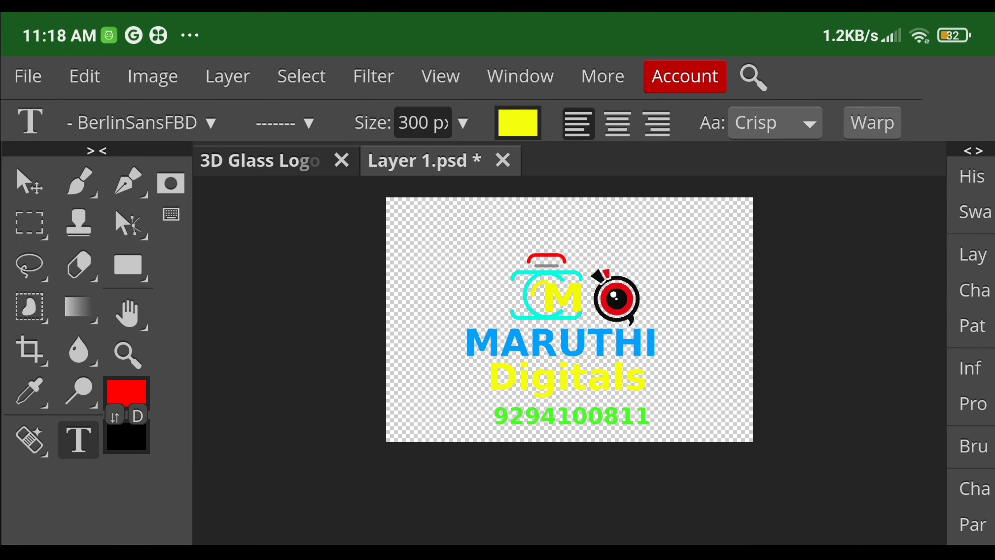
Select the phone number layer and shrink its text to 101 px
click(972, 255)
scroll(763, 337, down, 1)
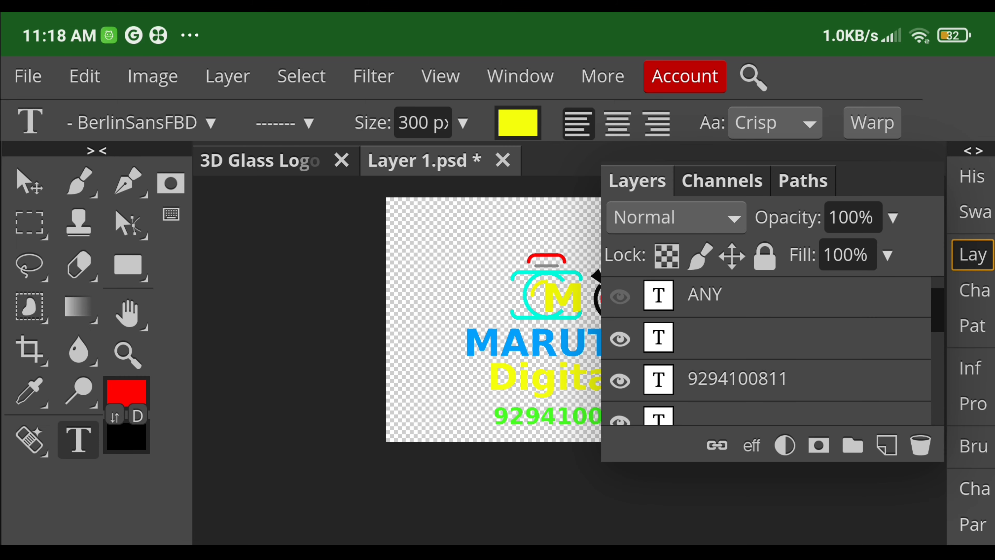
click(736, 378)
click(464, 123)
drag(466, 163, 453, 163)
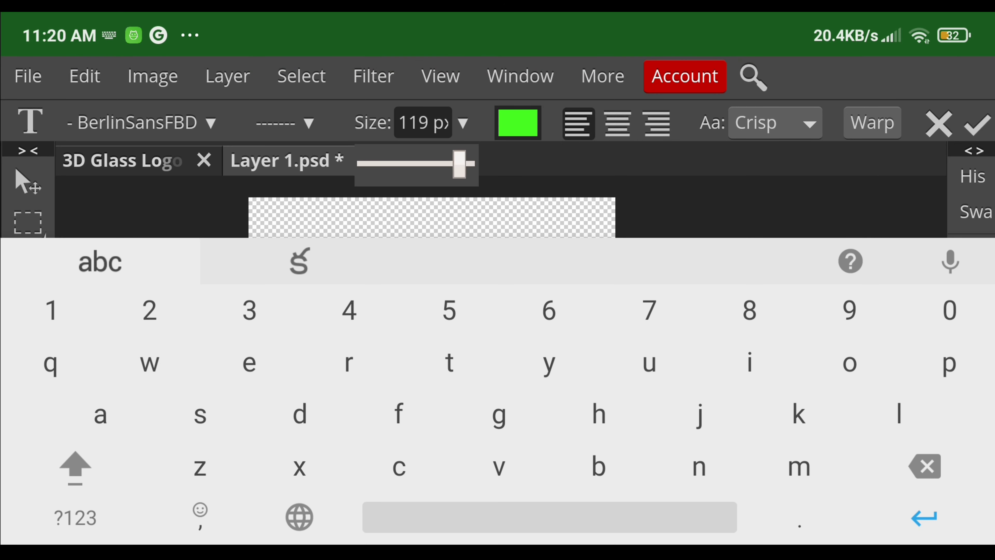
click(938, 123)
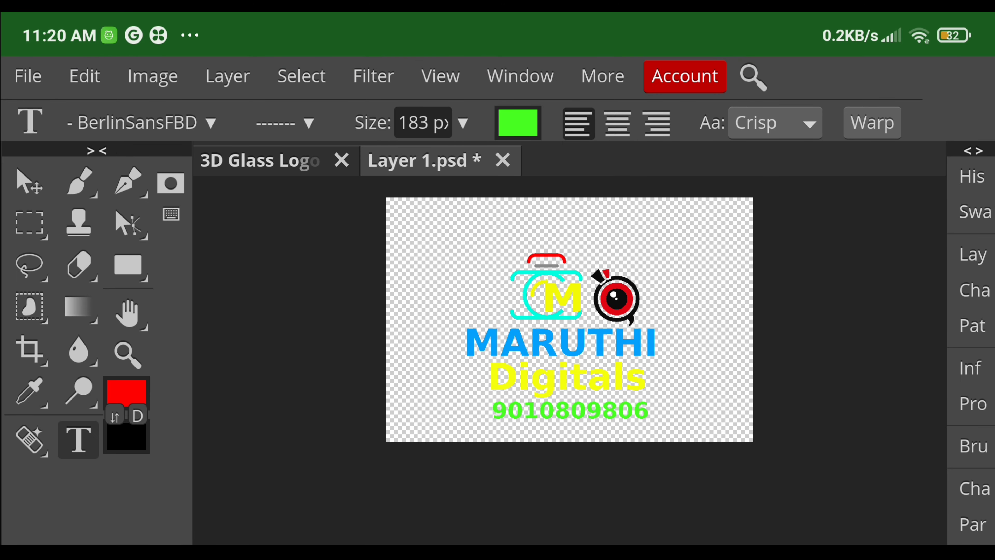
click(567, 410)
click(464, 122)
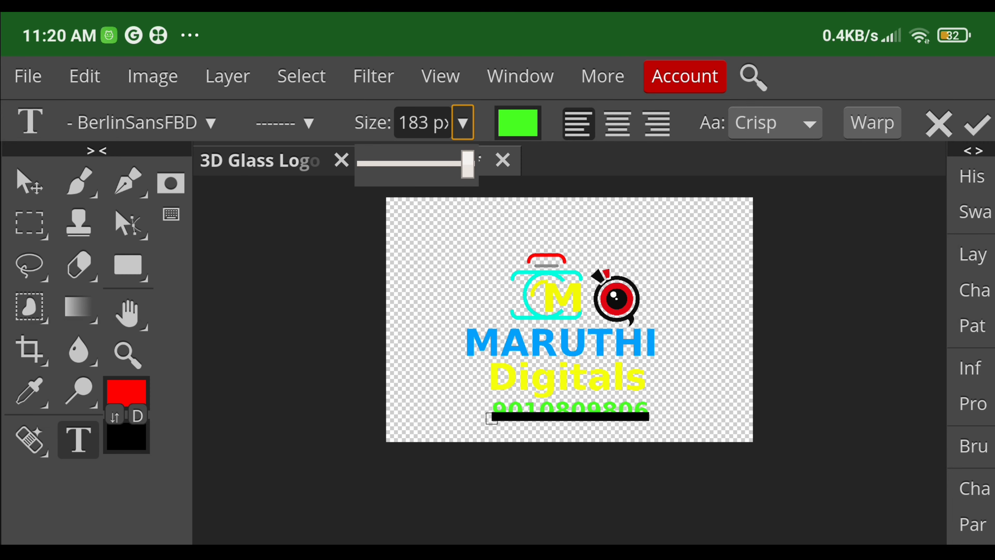
drag(468, 163, 451, 163)
click(977, 123)
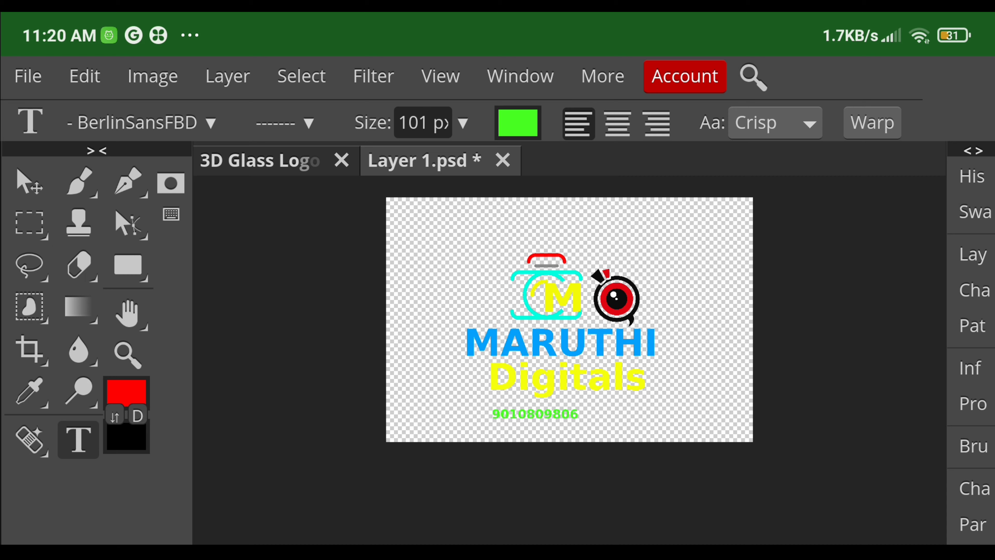
Reselect the new phone number layer and reopen its text for editing
click(973, 255)
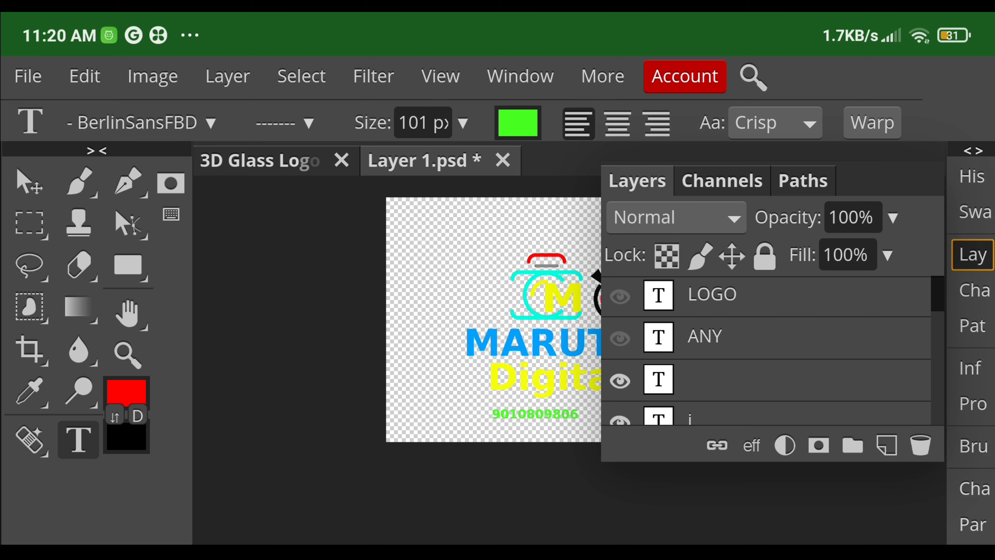
scroll(767, 352, down, 3)
click(756, 375)
click(972, 255)
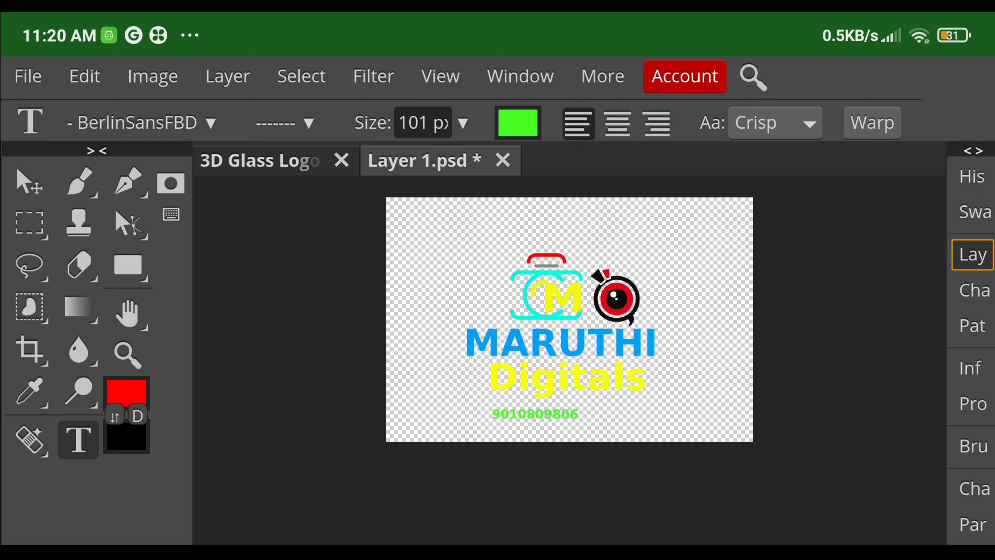
click(535, 413)
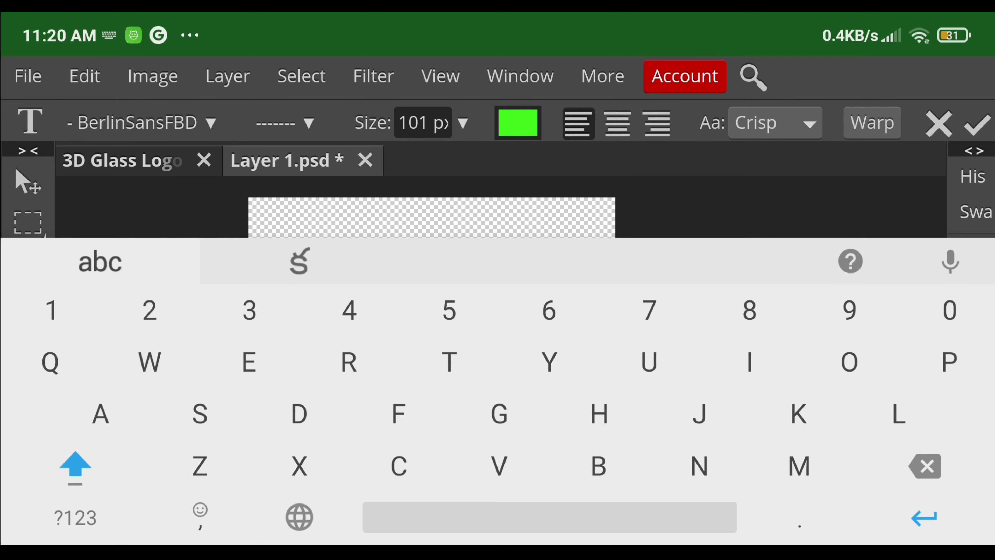
Raise the green phone number to 121 px and slide it right beneath Digitals
click(463, 122)
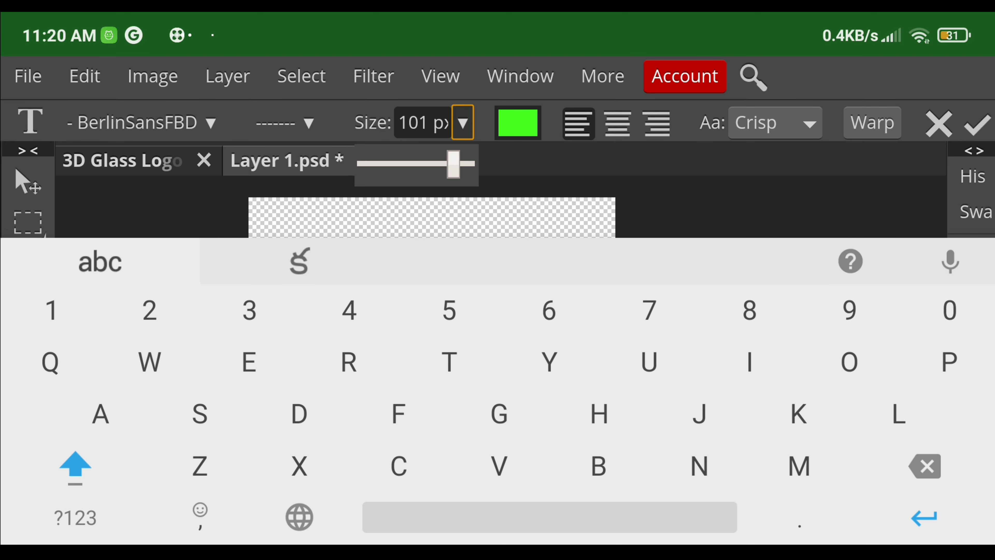
mouse_move(453, 163)
mouse_down()
mouse_move(469, 163)
mouse_move(459, 163)
mouse_up()
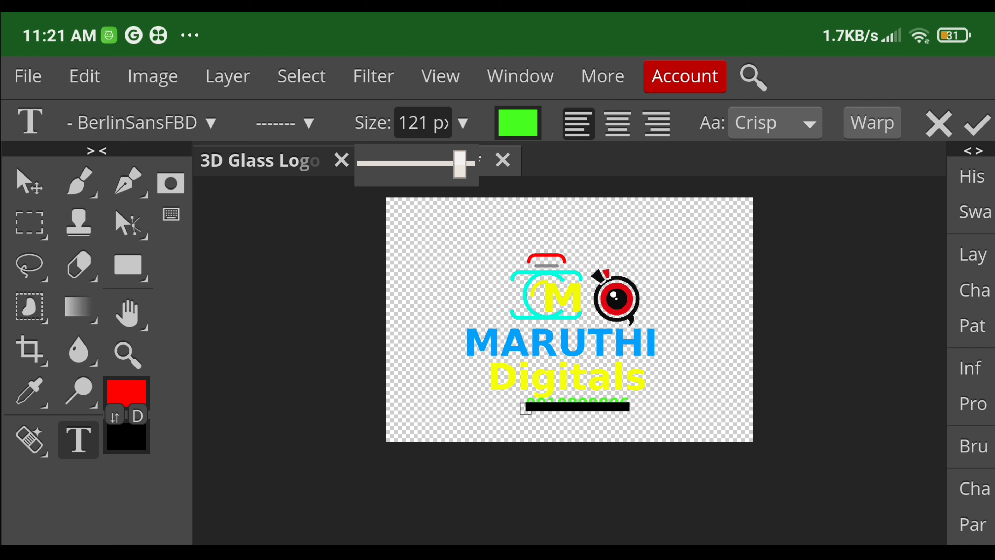
mouse_move(578, 406)
mouse_down()
mouse_move(601, 405)
mouse_move(555, 406)
mouse_move(607, 407)
mouse_up()
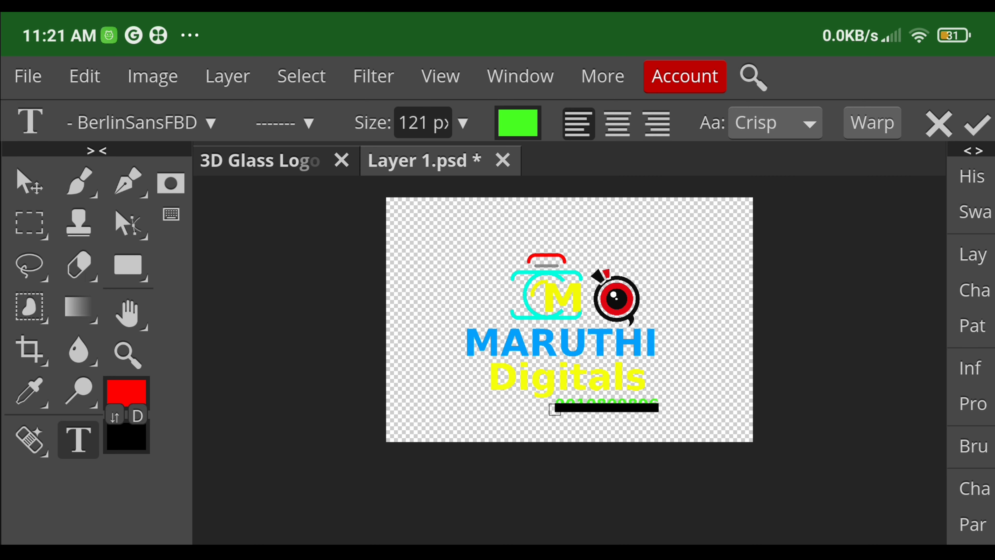
click(606, 407)
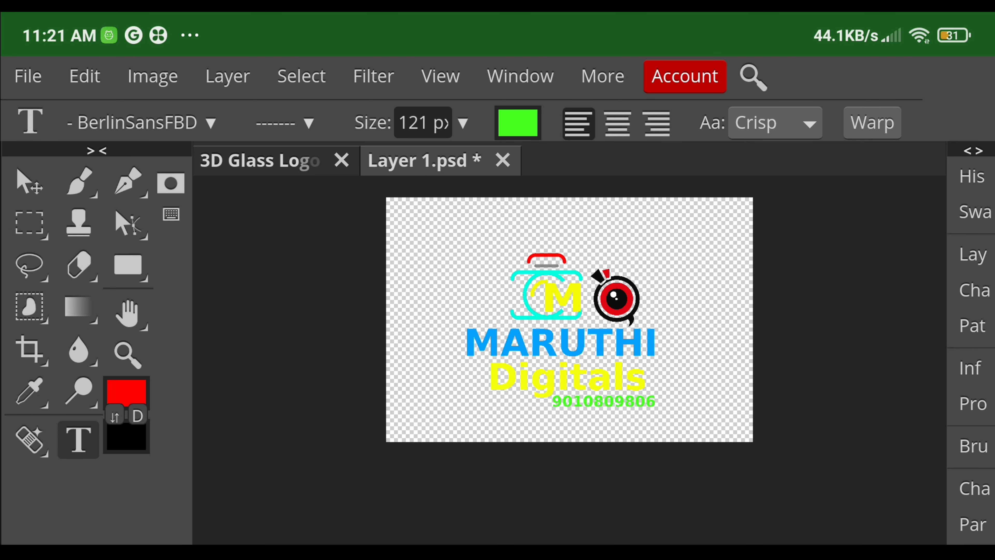
Give the MARUTHI layer a Bevel and Emboss style with Contour and Texture enabled
click(973, 254)
scroll(767, 353, down, 5)
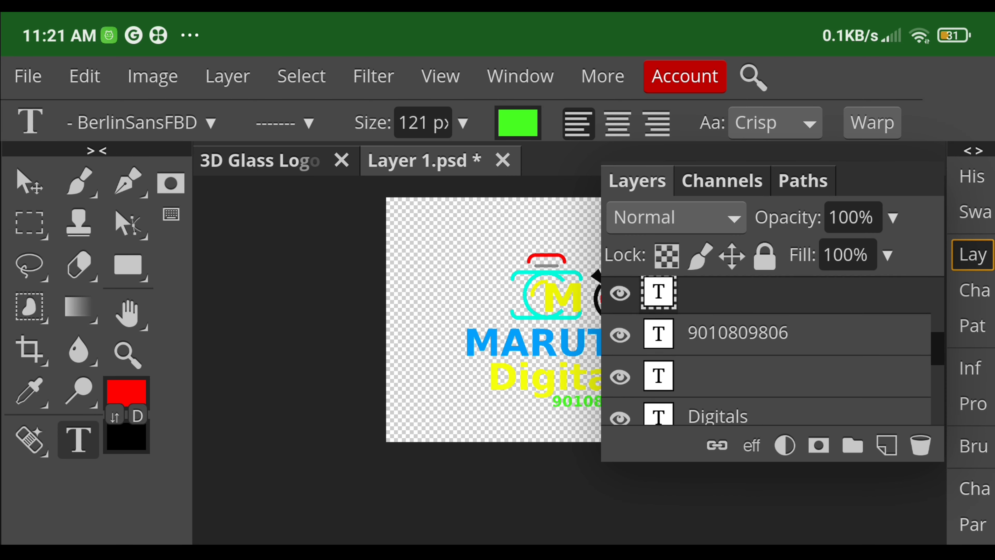
click(725, 317)
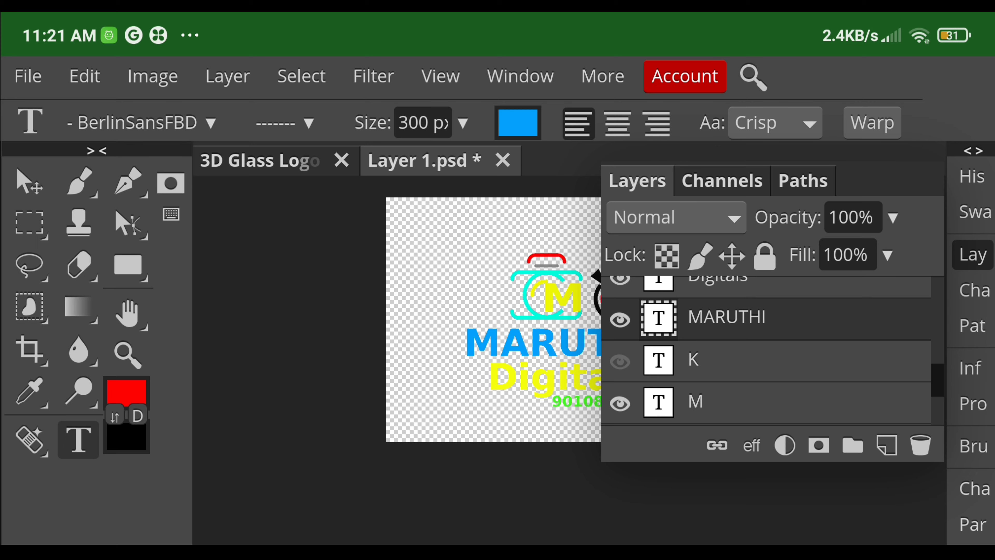
double_click(842, 320)
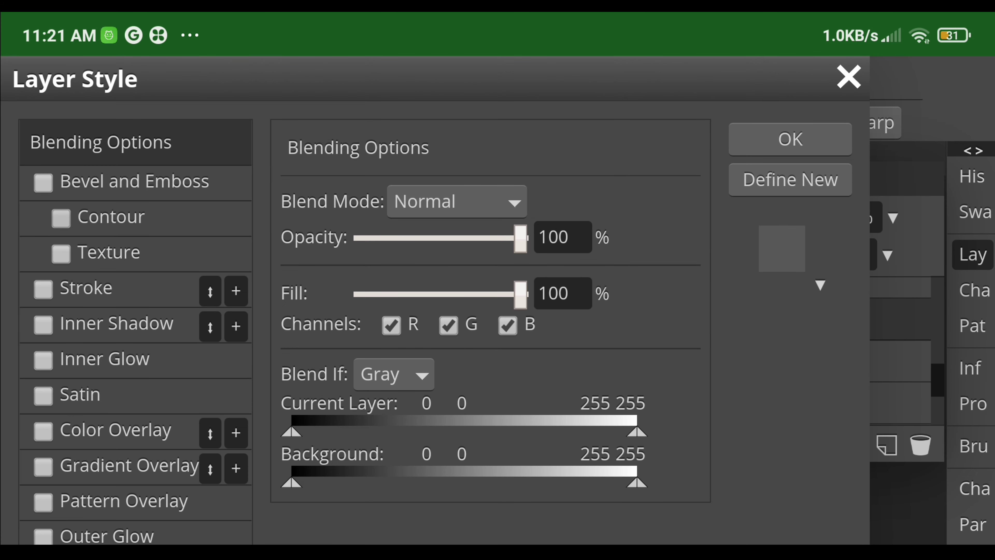
click(60, 218)
click(60, 253)
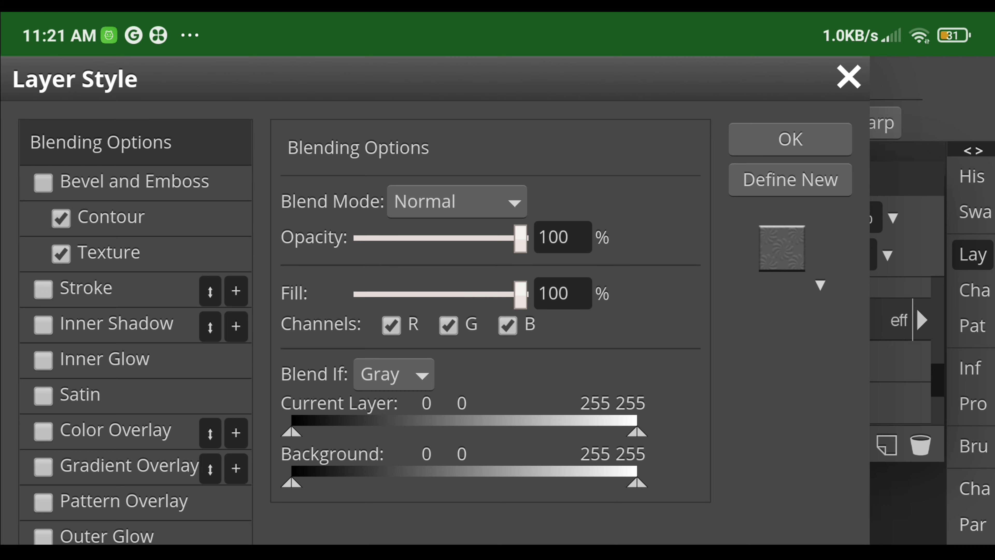
click(43, 182)
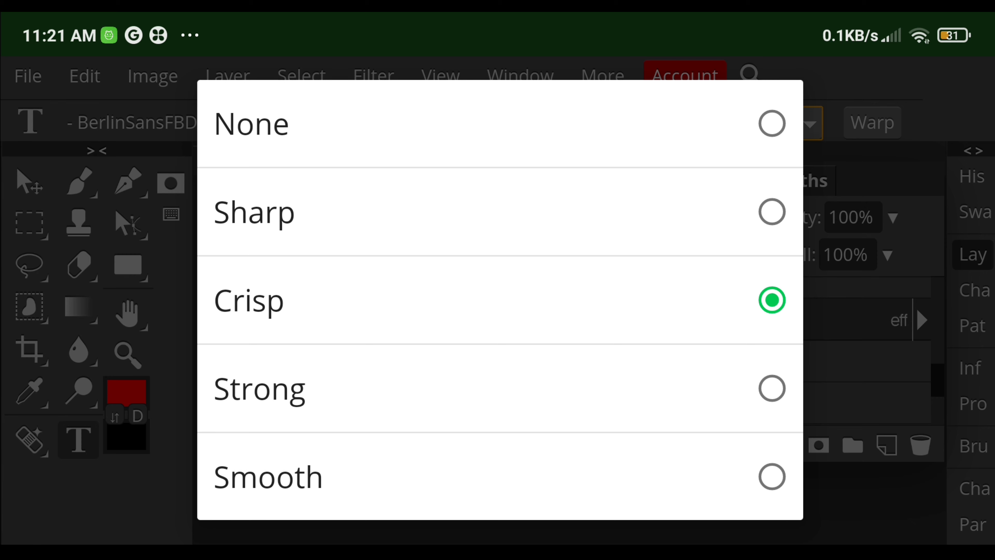
key(Escape)
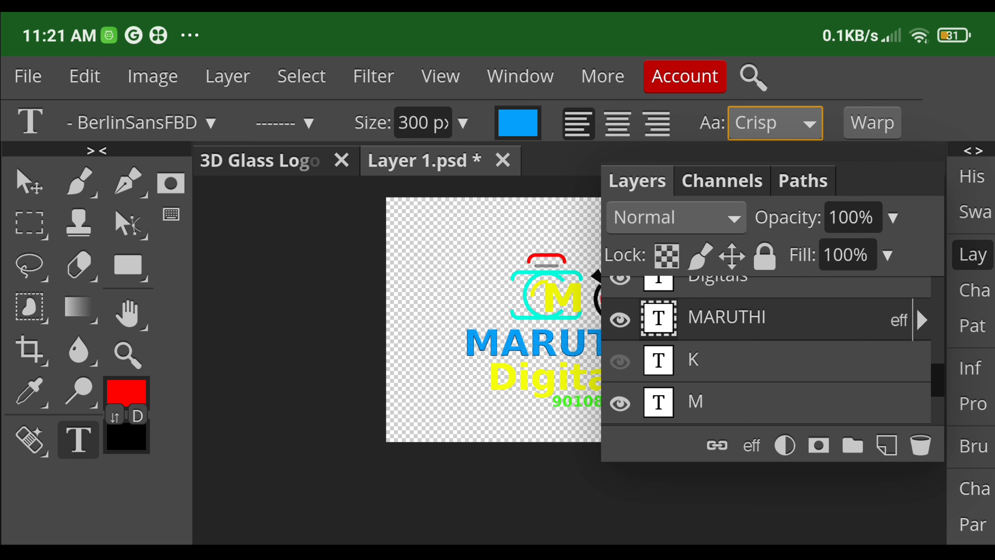
click(973, 254)
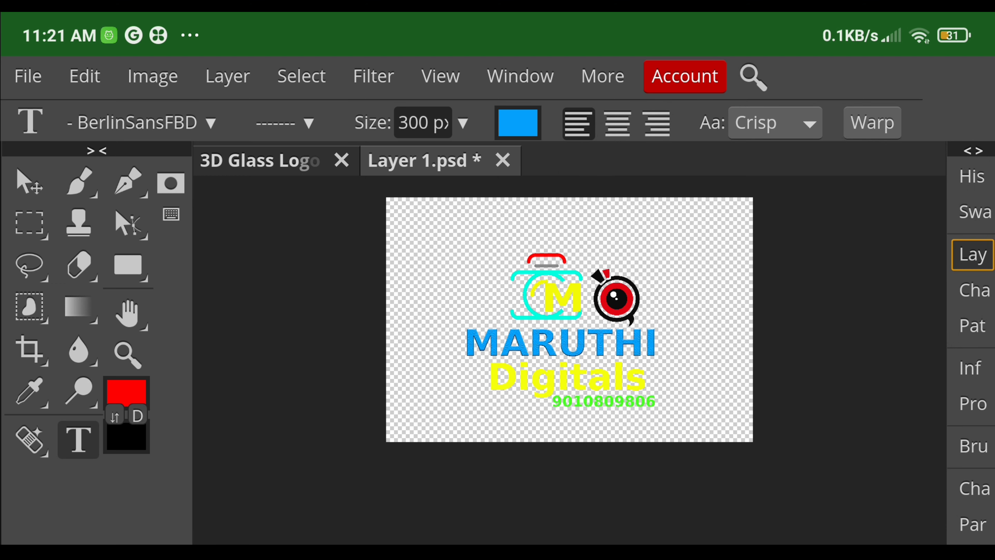
click(567, 377)
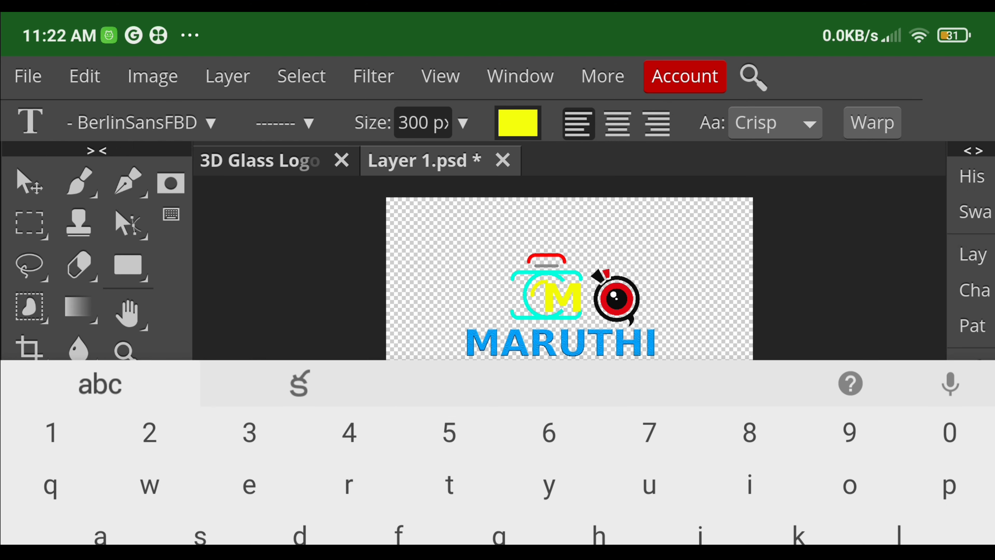
Enable Texture in the Digitals layer's Layer Style and confirm with OK
key(Escape)
click(973, 255)
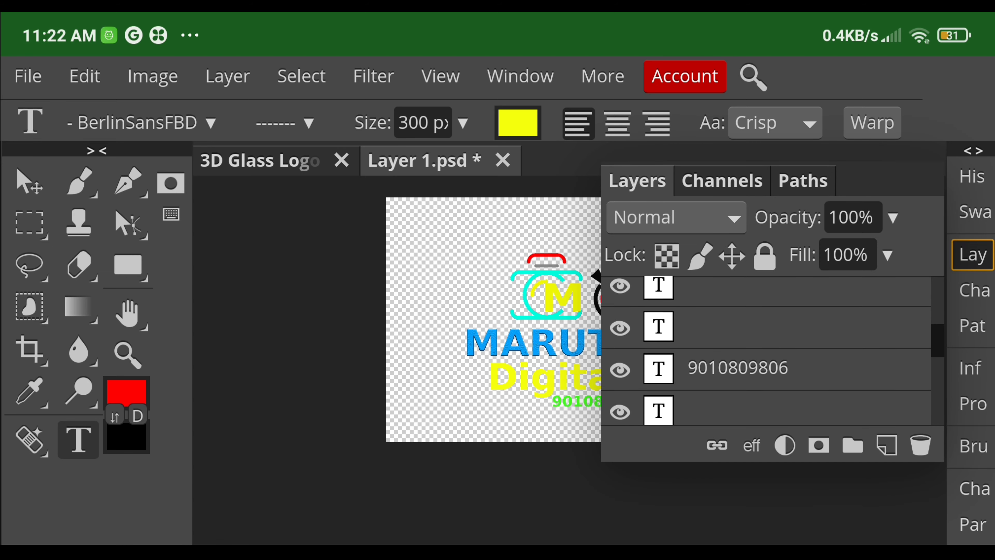
scroll(768, 349, up, 3)
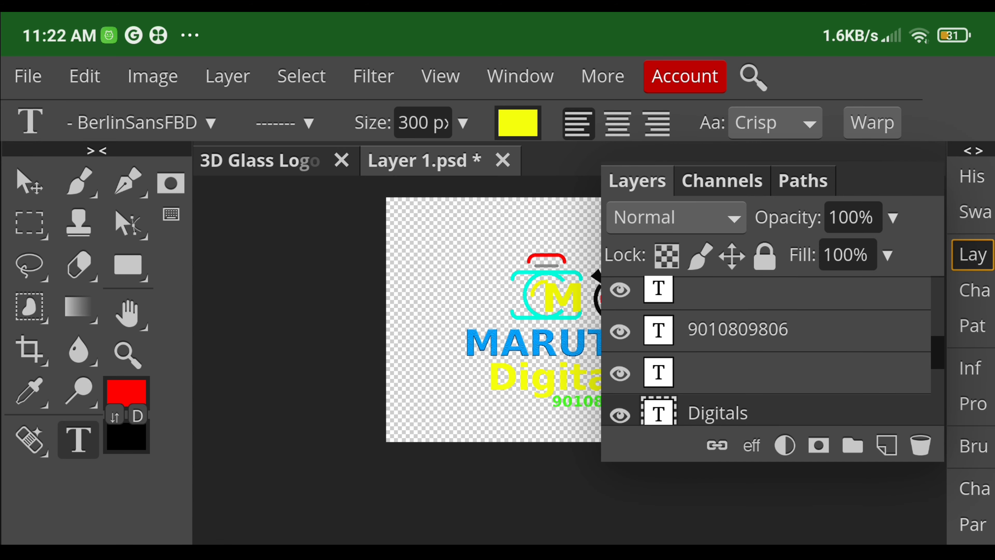
double_click(822, 412)
key(Escape)
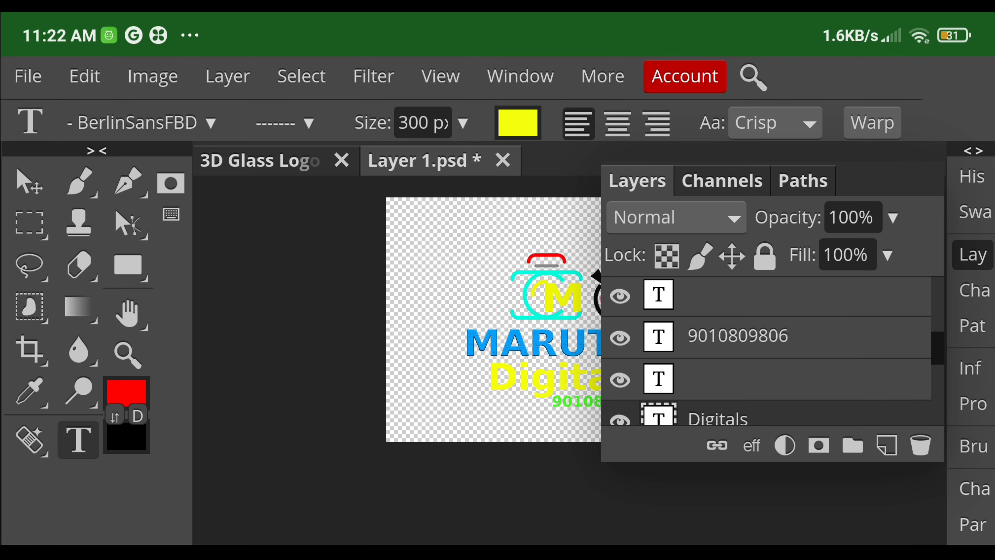
scroll(767, 351, down, 2)
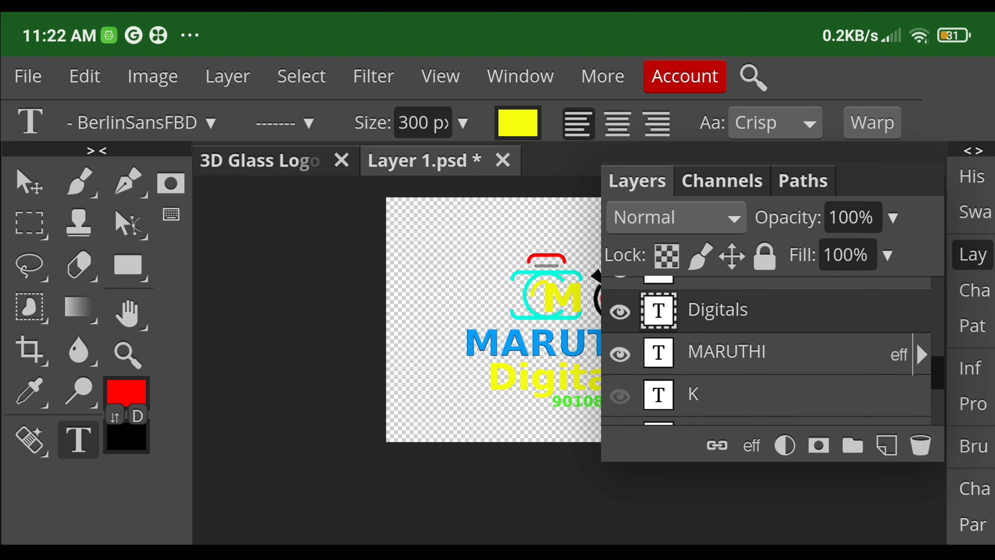
double_click(823, 310)
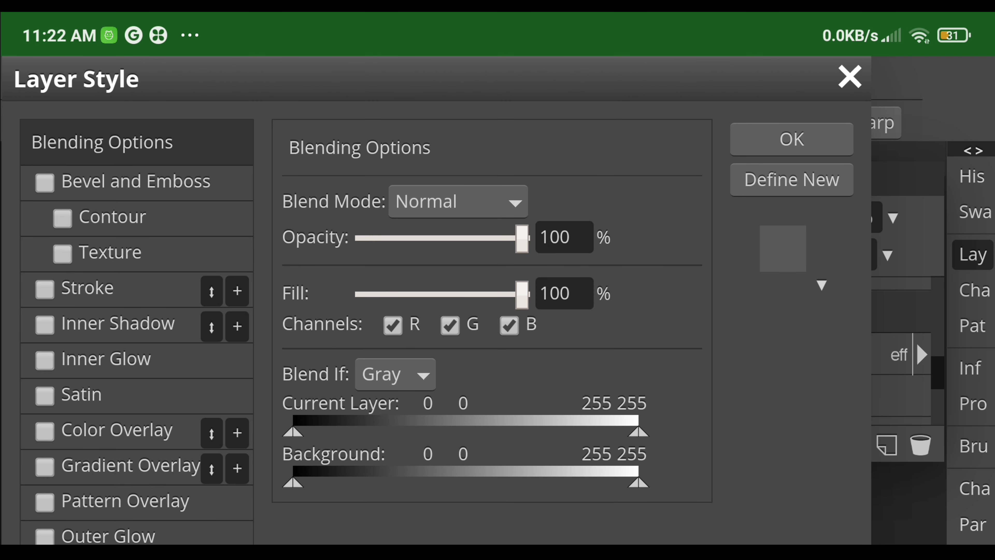
click(62, 252)
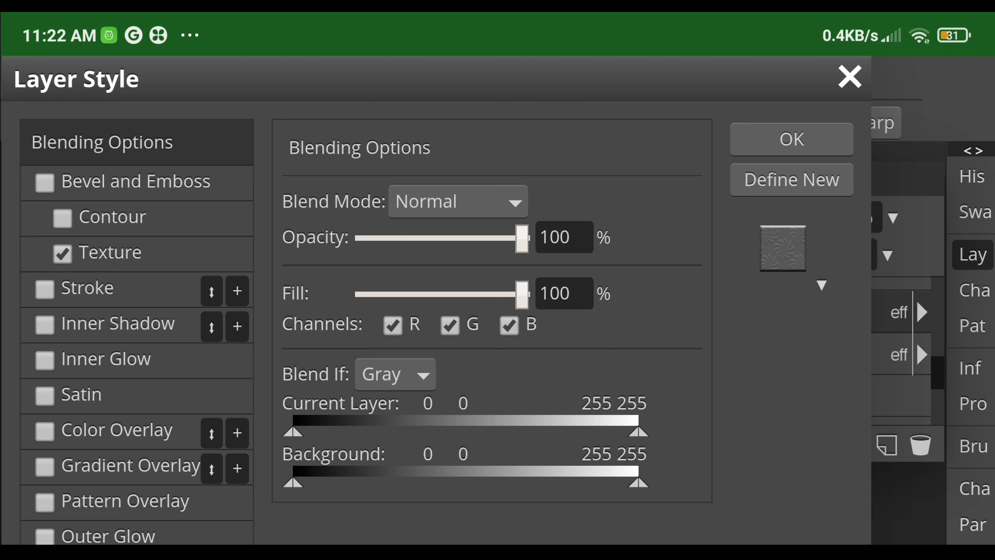
click(791, 139)
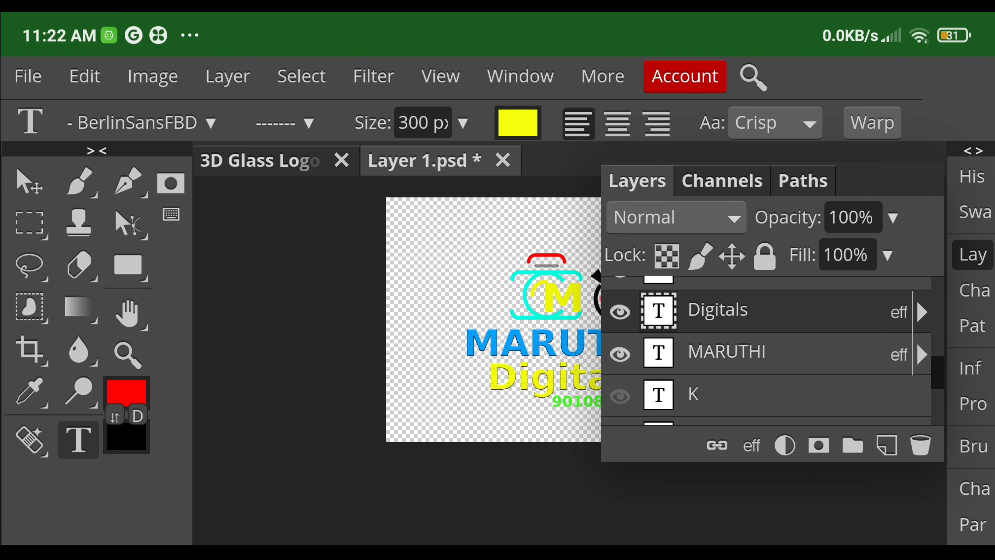
click(973, 254)
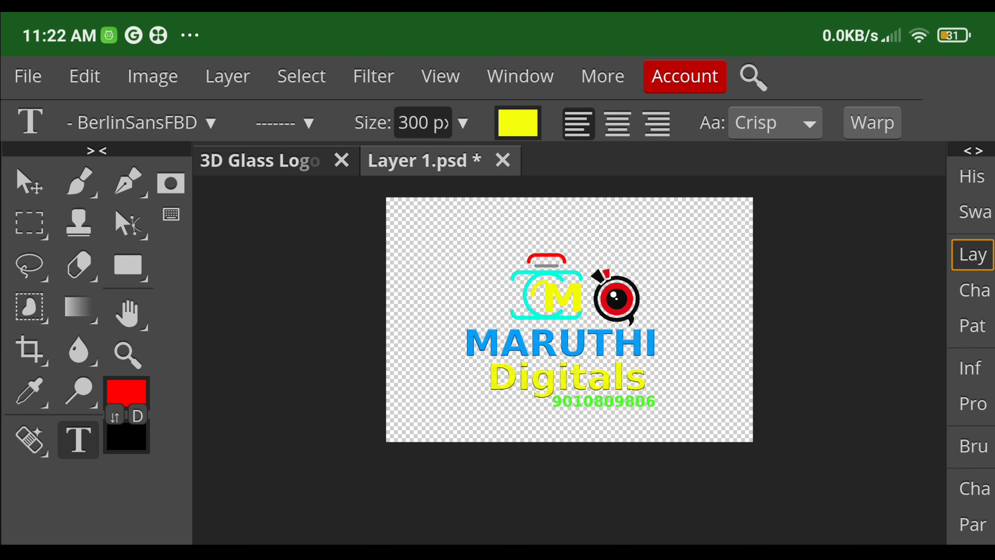
click(27, 76)
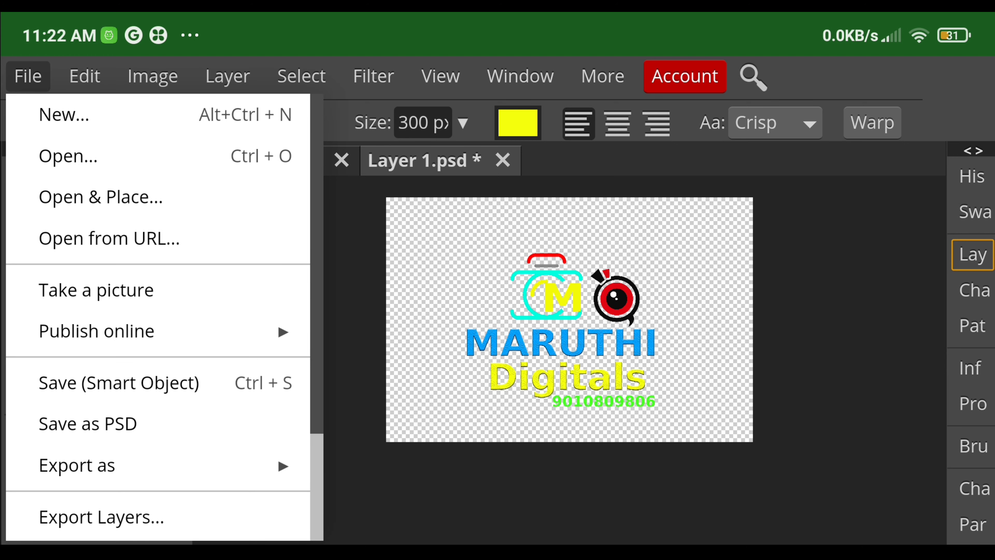
Save the logo into the glass-wall mockup, then return to the Layer 1.psd document
click(118, 383)
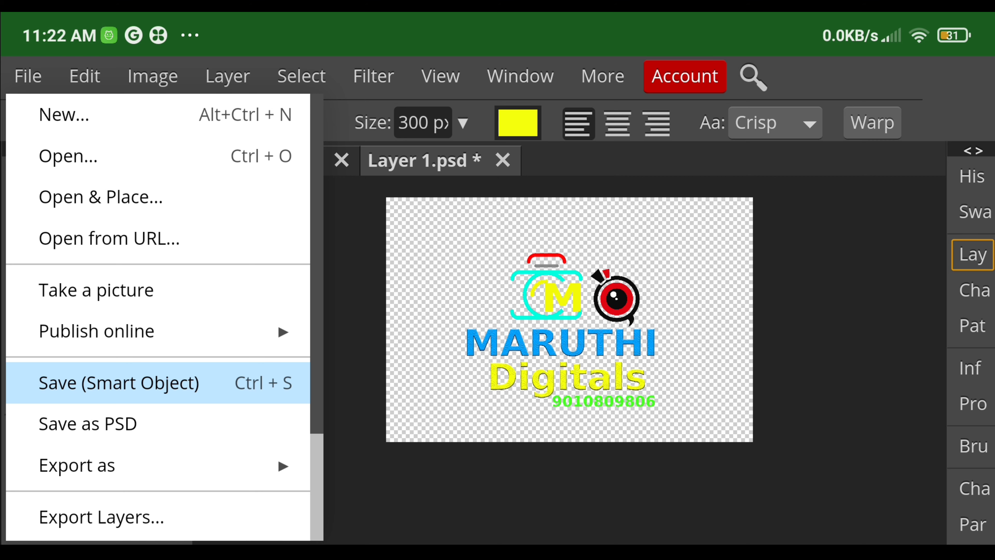
click(119, 382)
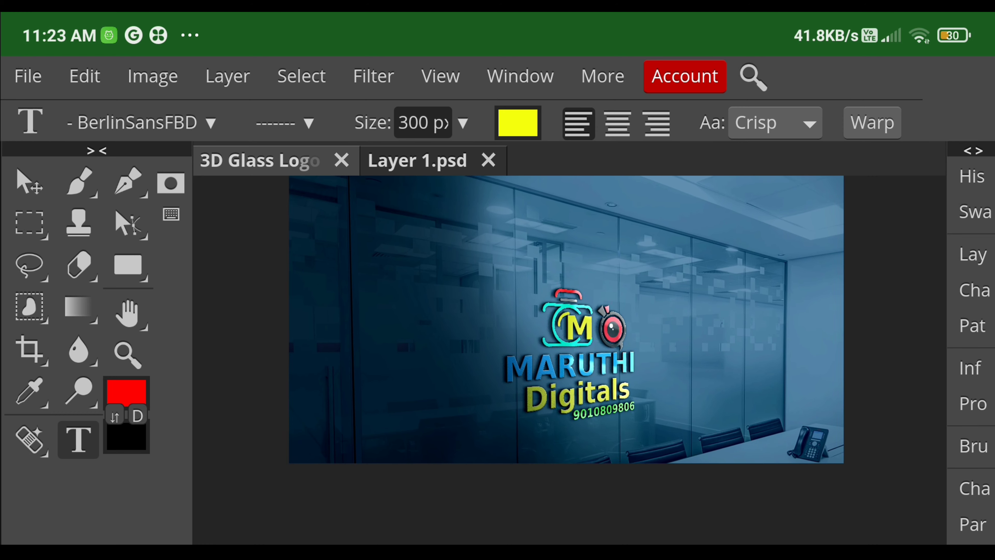
click(705, 357)
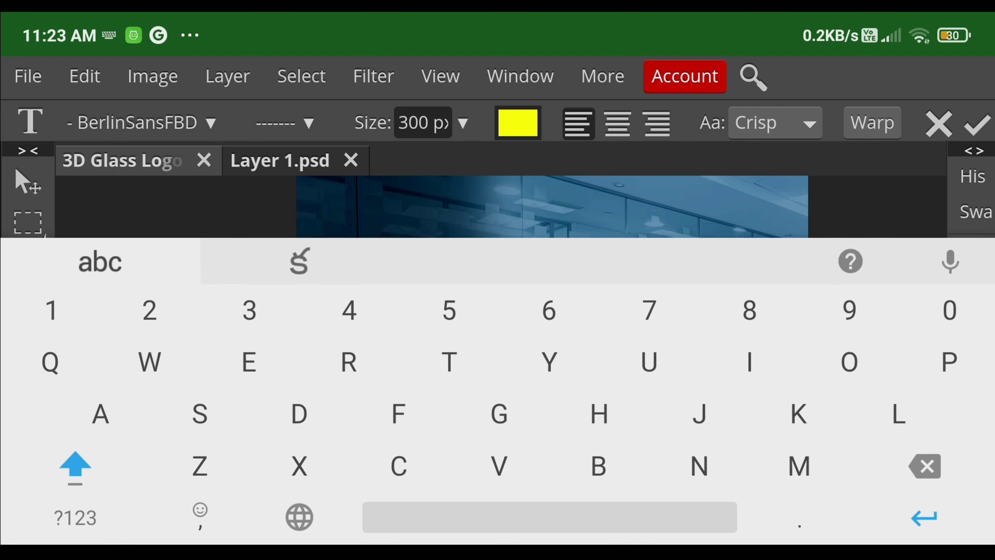
key(Escape)
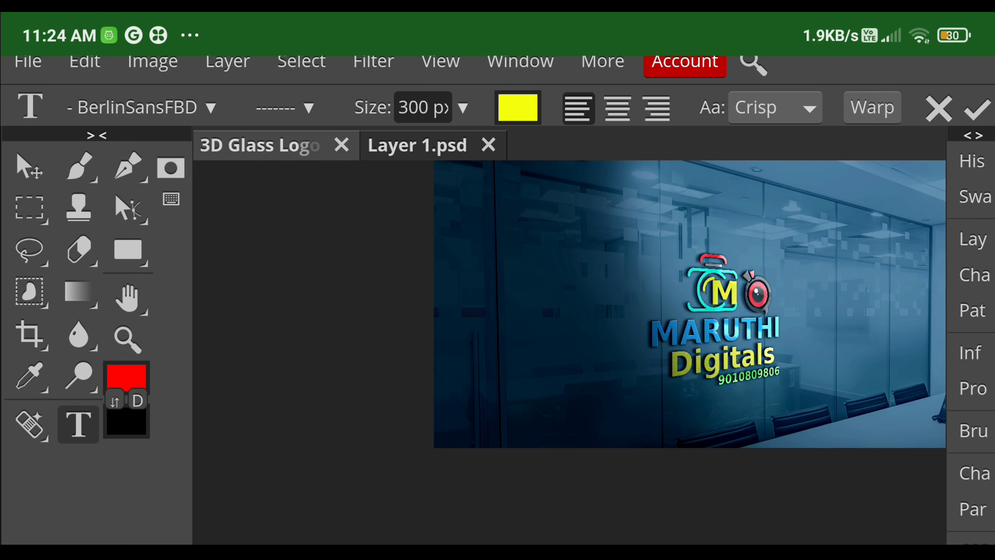
click(938, 108)
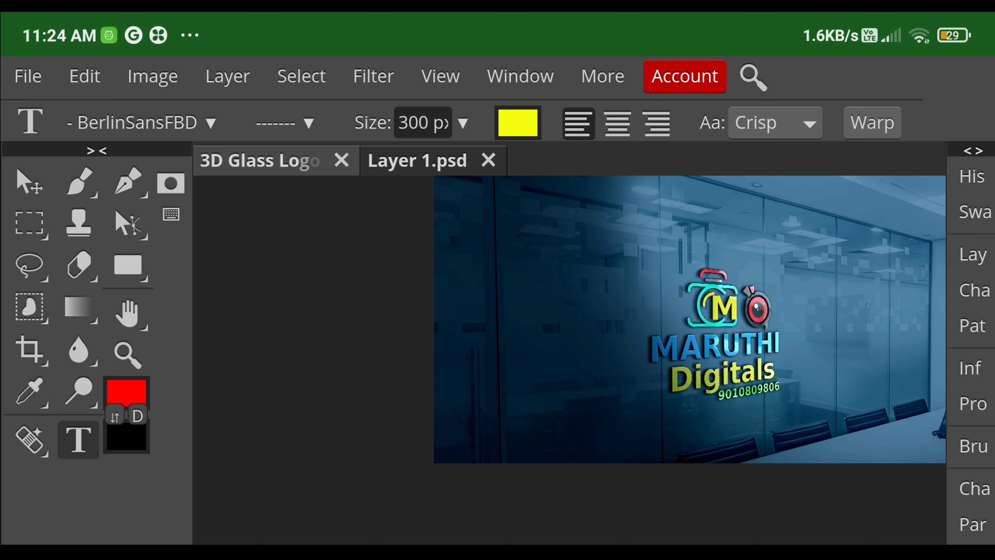
click(971, 150)
click(375, 160)
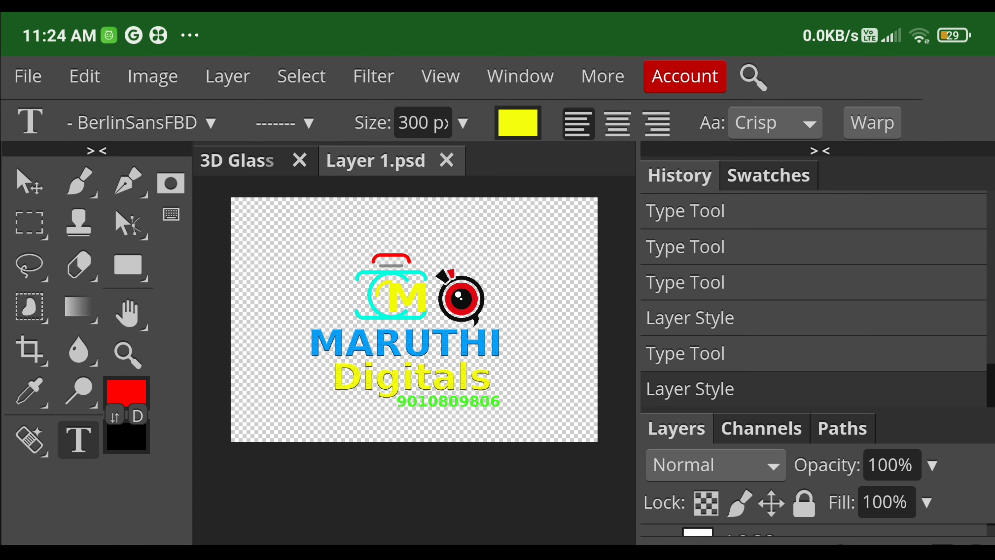
click(404, 343)
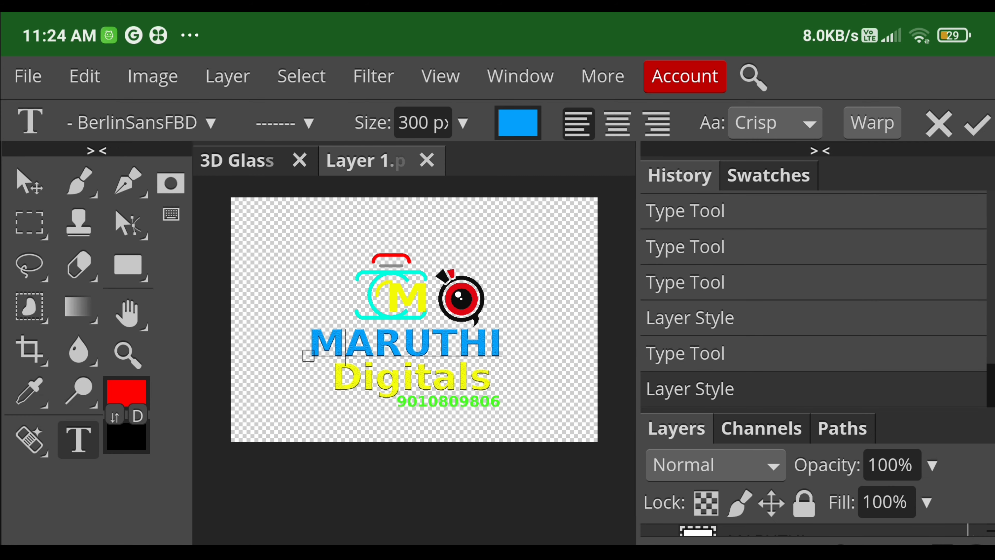
click(976, 123)
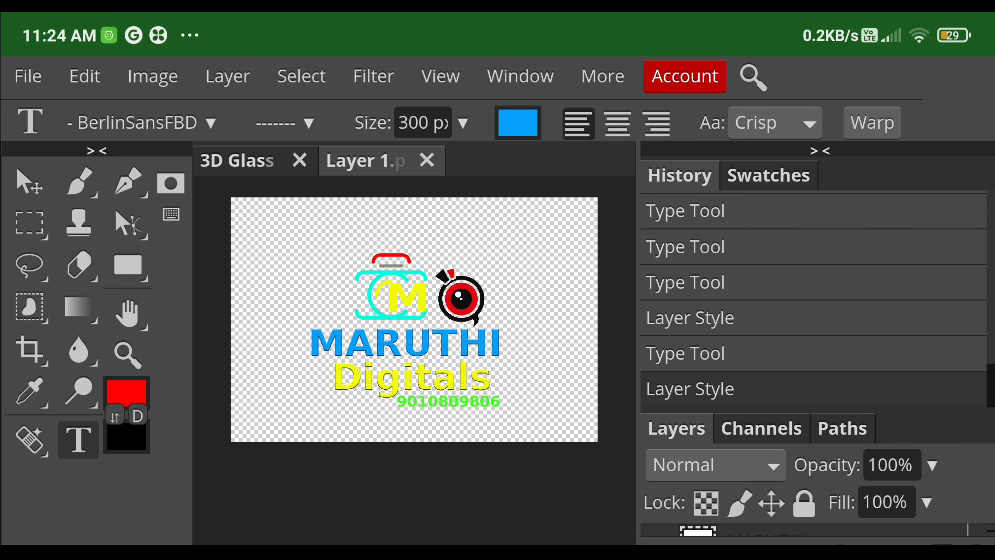
scroll(498, 298, down, 5)
scroll(498, 298, down, 5)
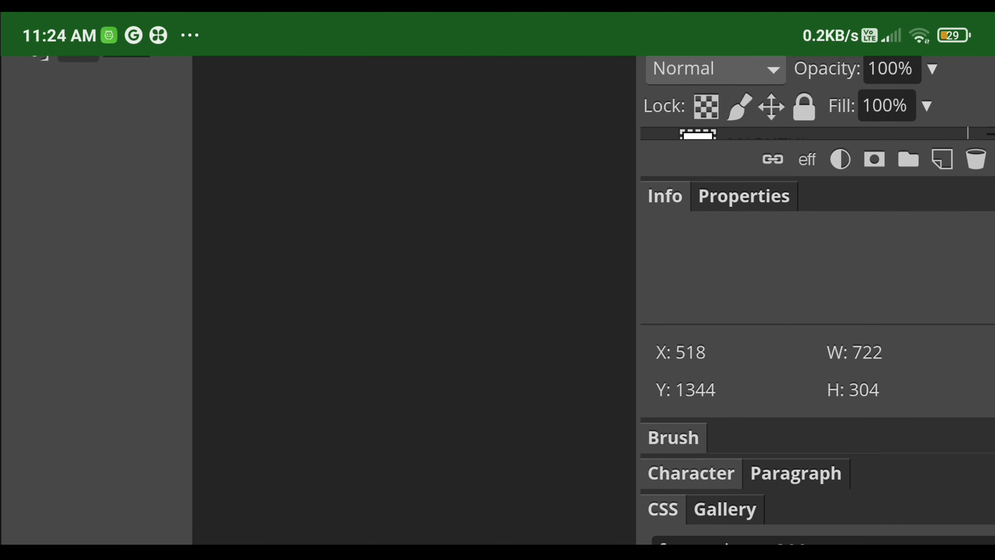
scroll(497, 298, up, 10)
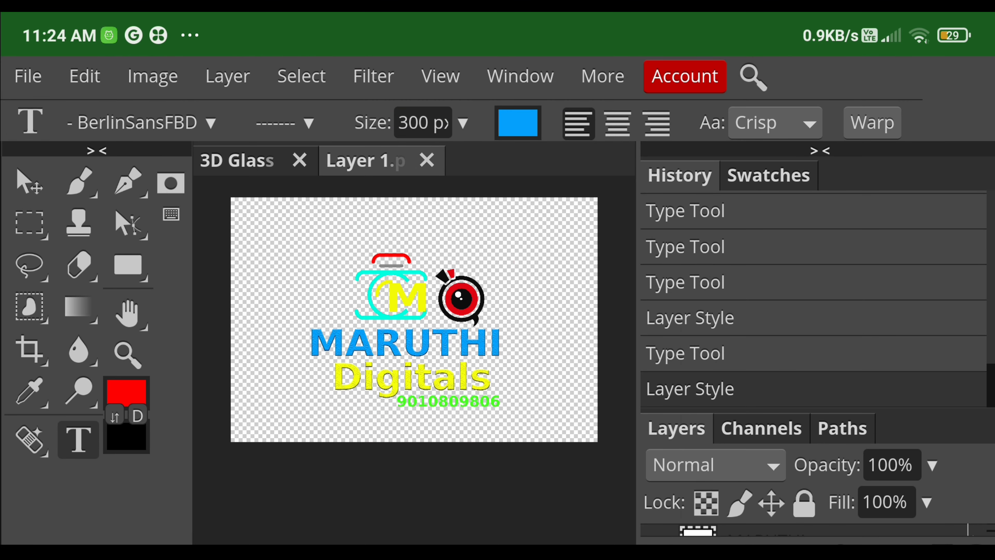
click(519, 76)
scroll(564, 314, down, 2)
click(519, 76)
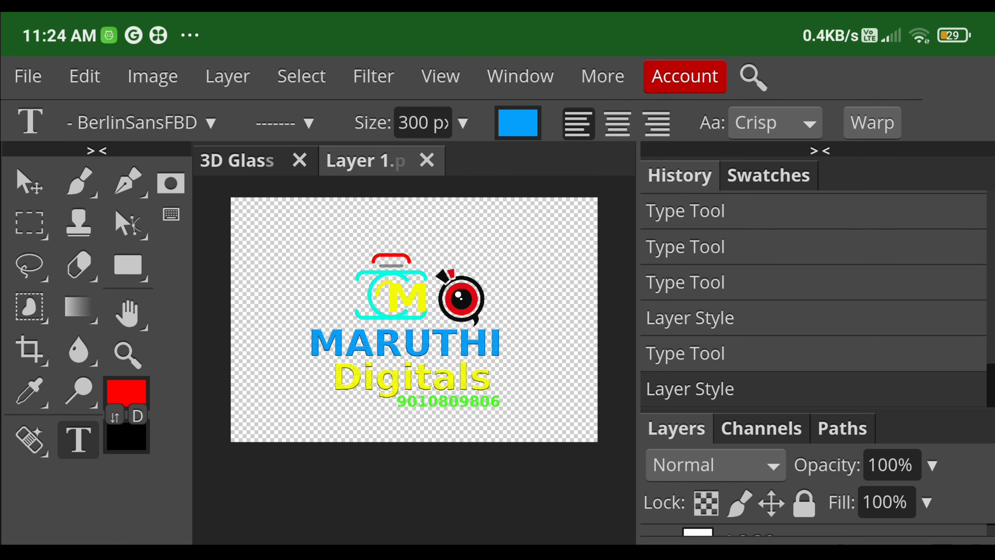
scroll(497, 298, down, 10)
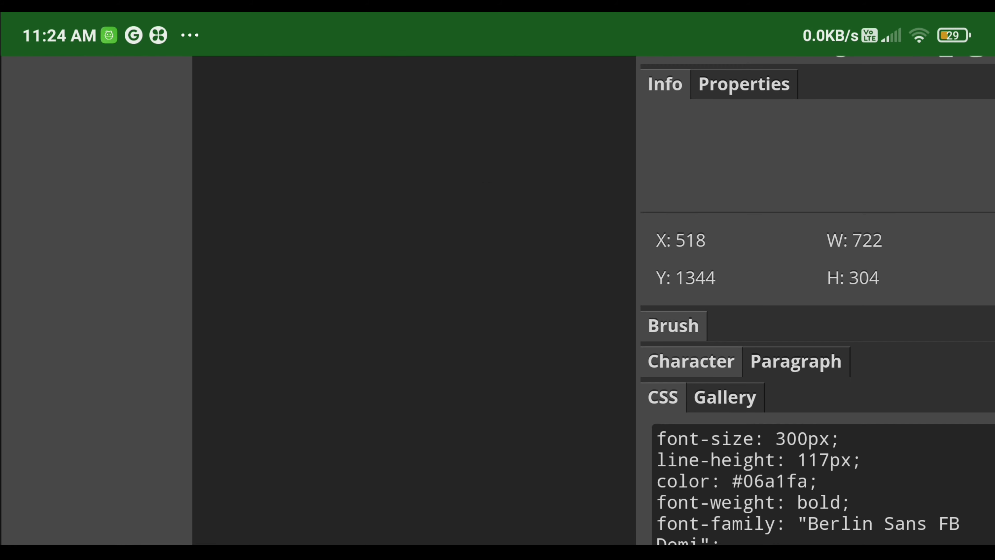
scroll(498, 298, up, 8)
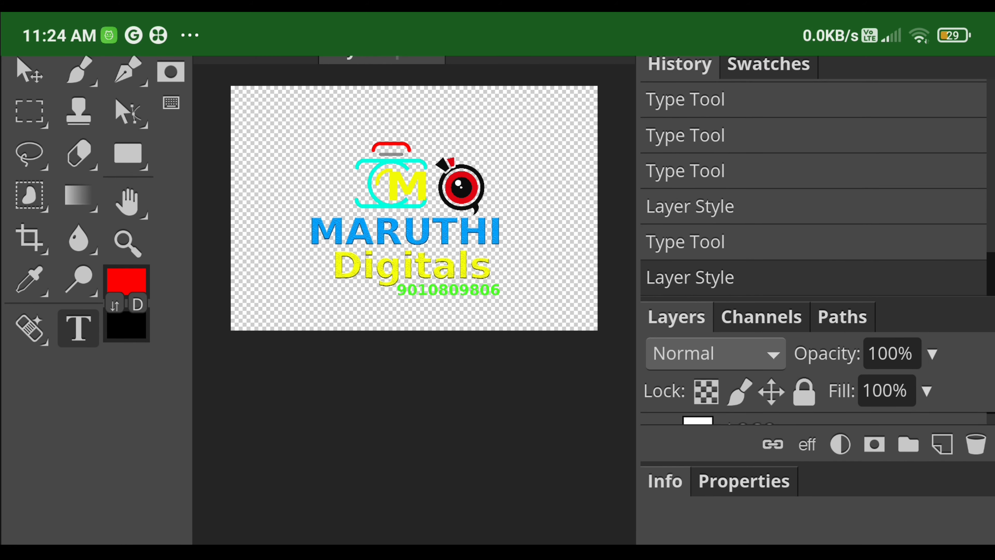
scroll(497, 298, down, 3)
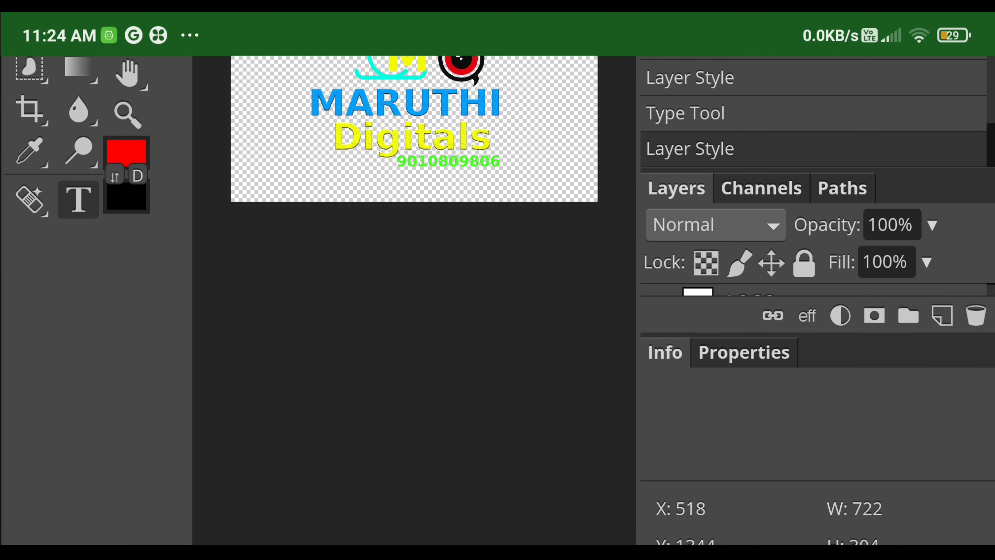
scroll(498, 297, up, 1)
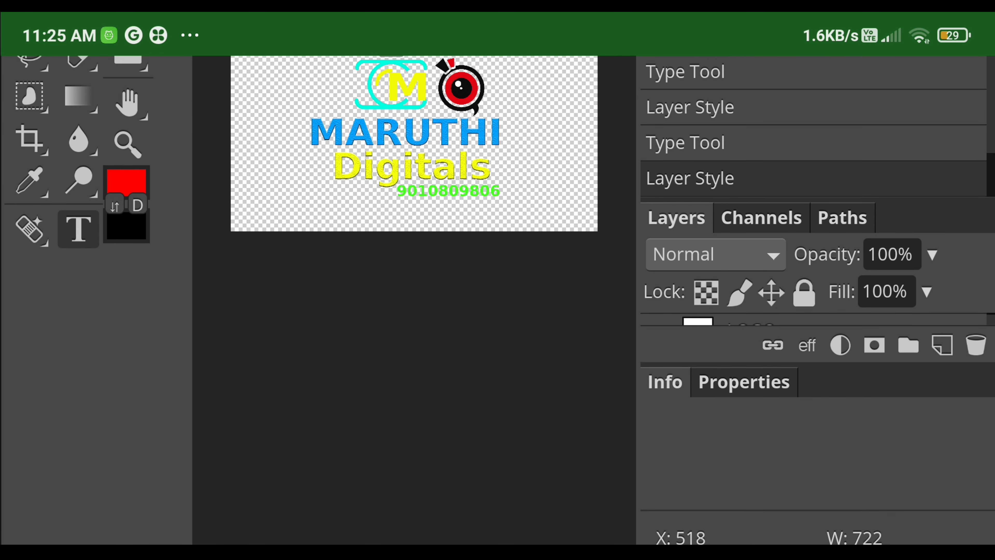
scroll(497, 298, up, 5)
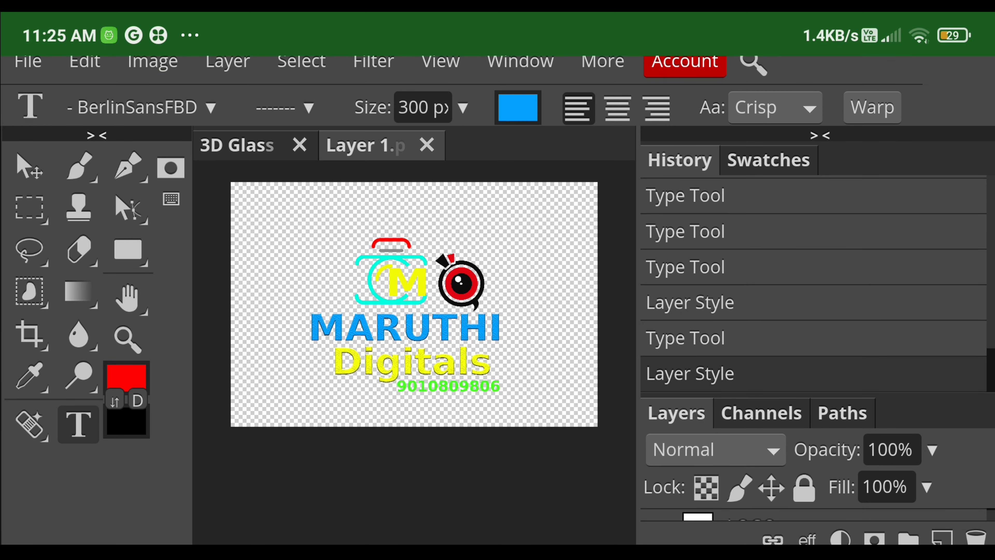
click(519, 61)
scroll(560, 310, down, 5)
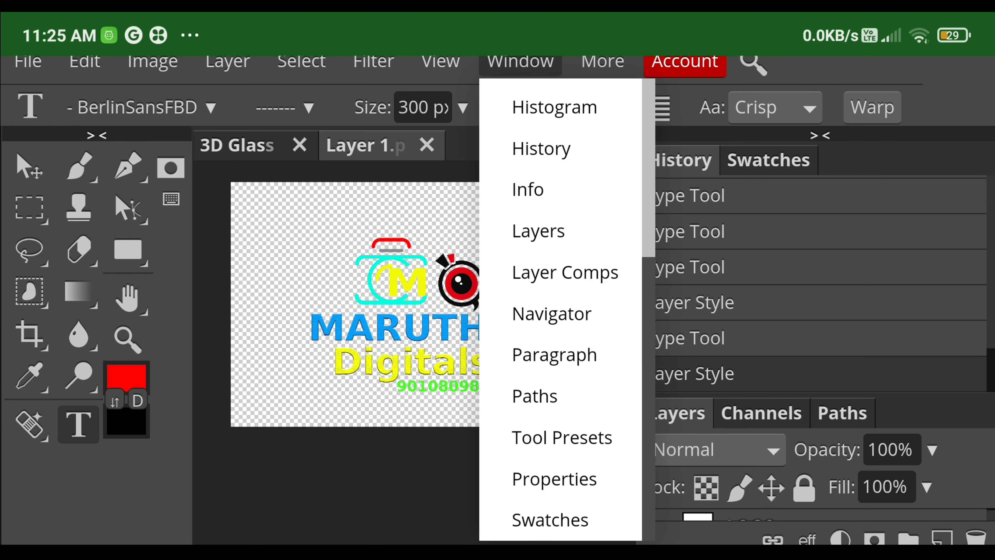
scroll(560, 310, up, 1)
key(Escape)
scroll(498, 298, down, 1)
scroll(497, 298, down, 2)
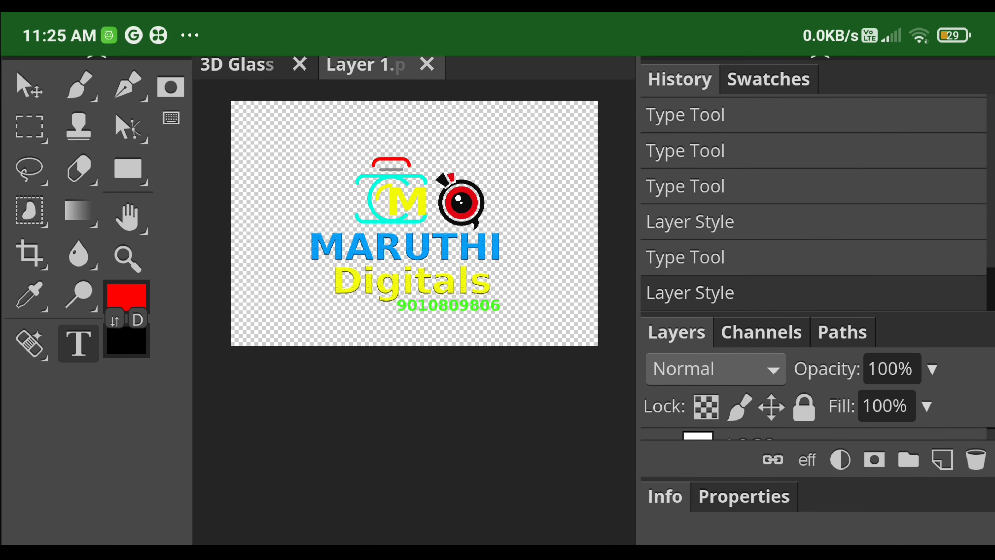
scroll(497, 297, down, 5)
scroll(497, 297, down, 4)
scroll(497, 298, up, 2)
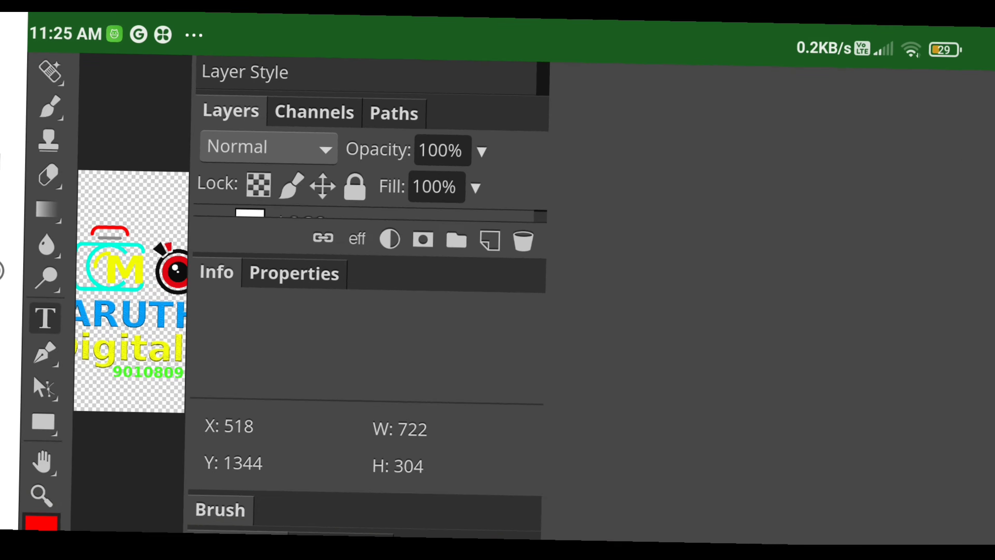
scroll(497, 298, down, 4)
scroll(497, 298, up, 12)
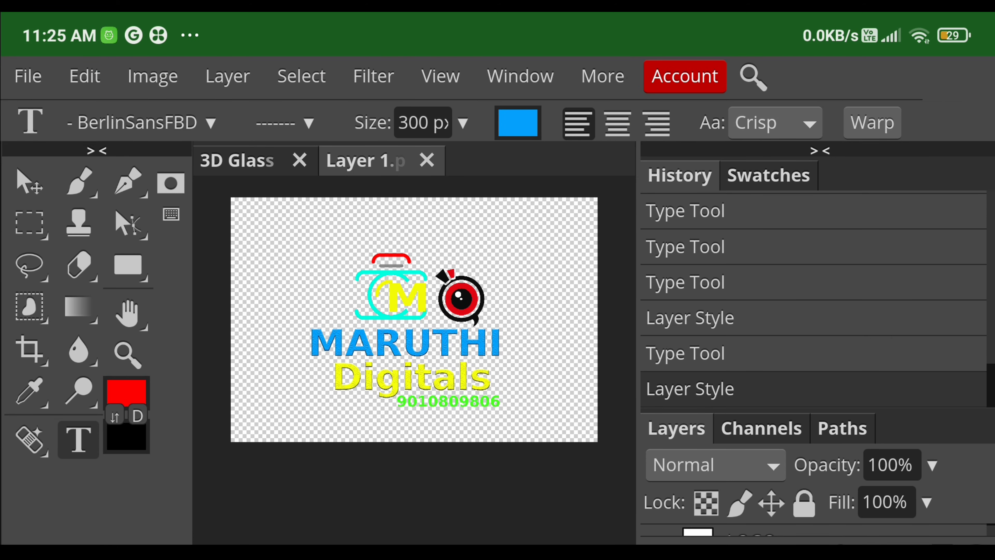
Nudge the blue MARUTHI line slightly to the right
click(307, 347)
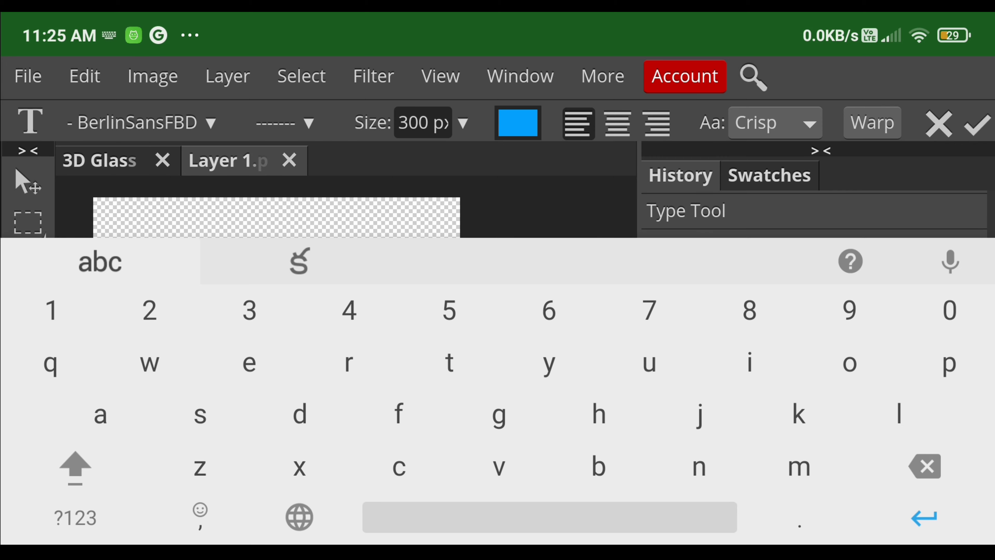
key(Escape)
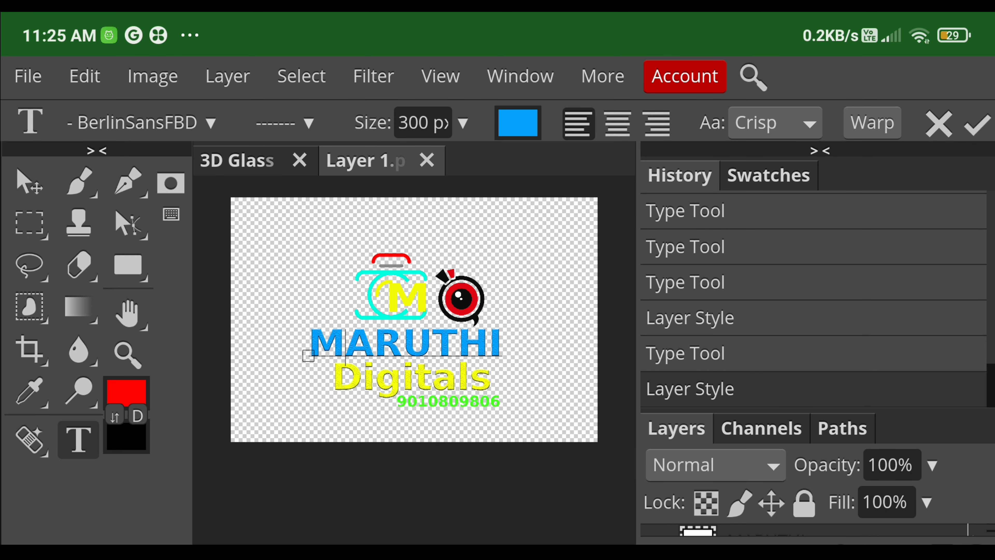
mouse_move(308, 355)
mouse_down()
mouse_move(376, 360)
mouse_move(298, 320)
mouse_move(311, 337)
mouse_up()
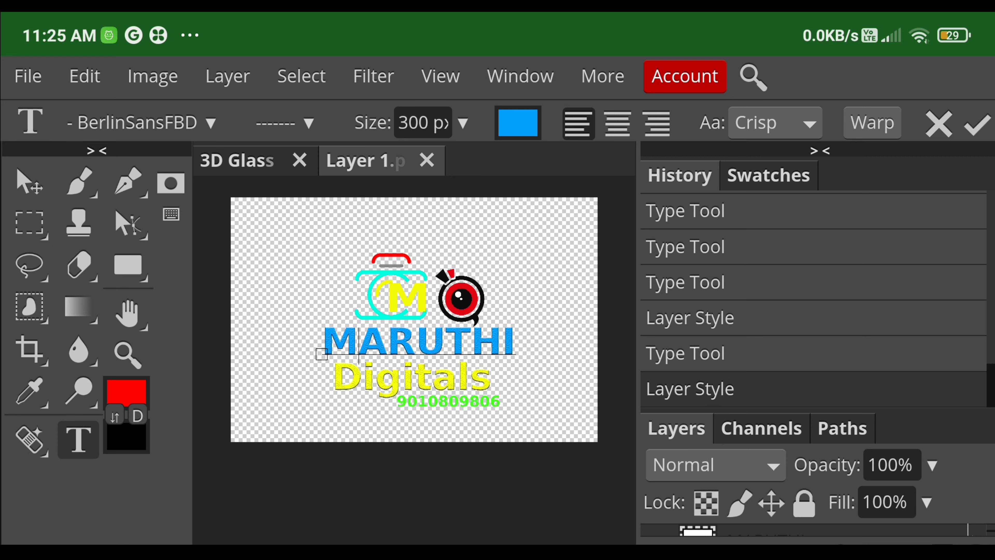
click(976, 123)
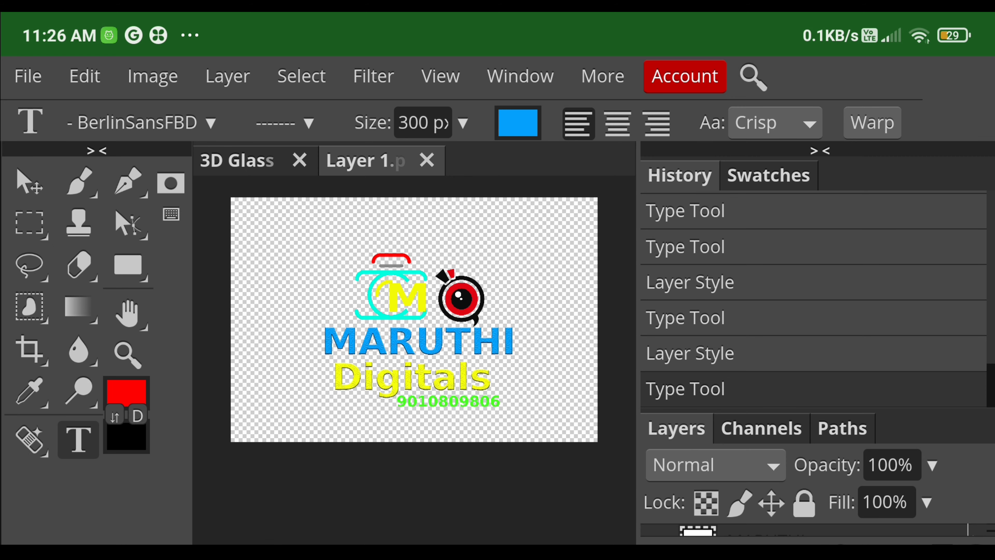
Move Digitals right under MARUTHI, then shift MARUTHI further right and up
click(411, 382)
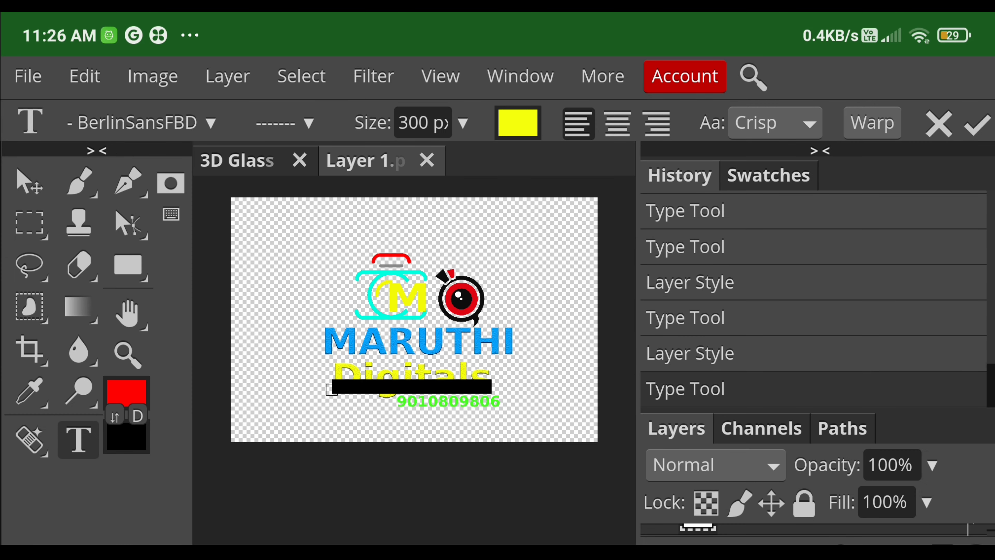
drag(411, 386, 428, 382)
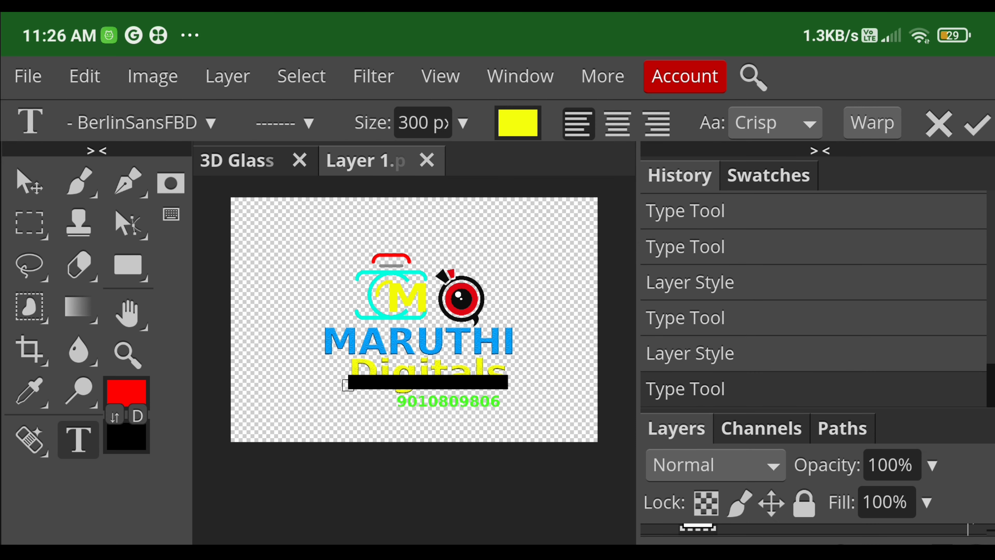
click(428, 383)
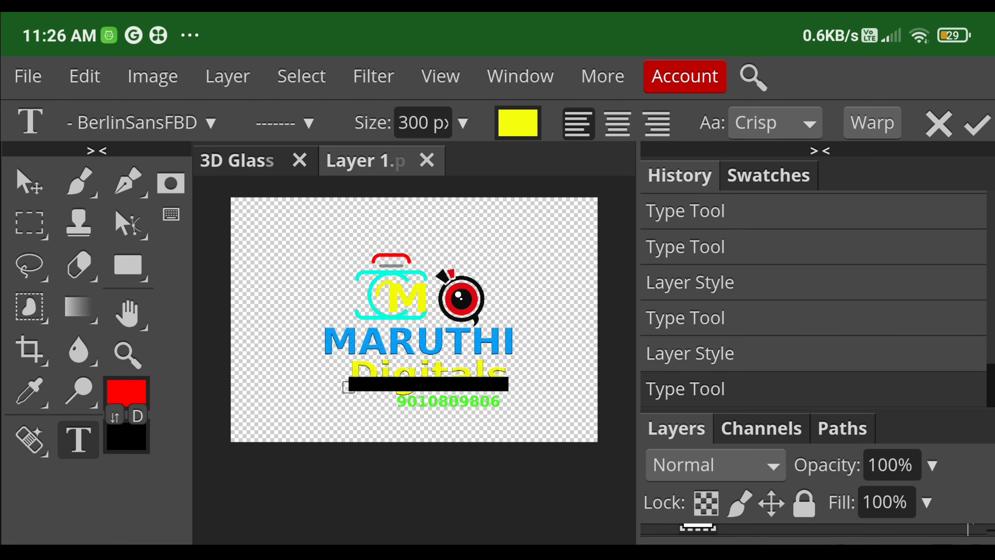
click(419, 341)
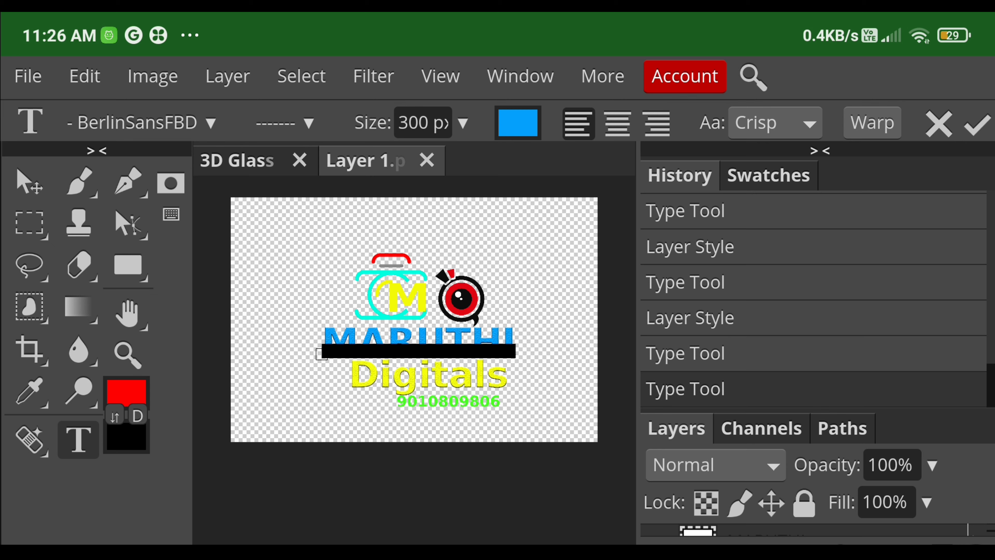
mouse_move(419, 337)
mouse_down()
mouse_move(439, 337)
mouse_move(407, 326)
mouse_move(418, 355)
mouse_up()
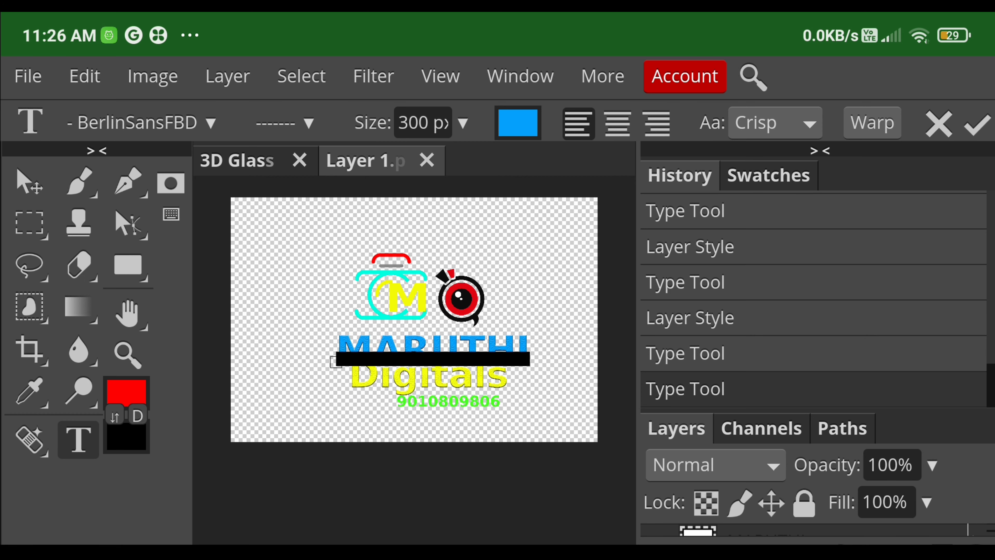
drag(417, 355, 432, 350)
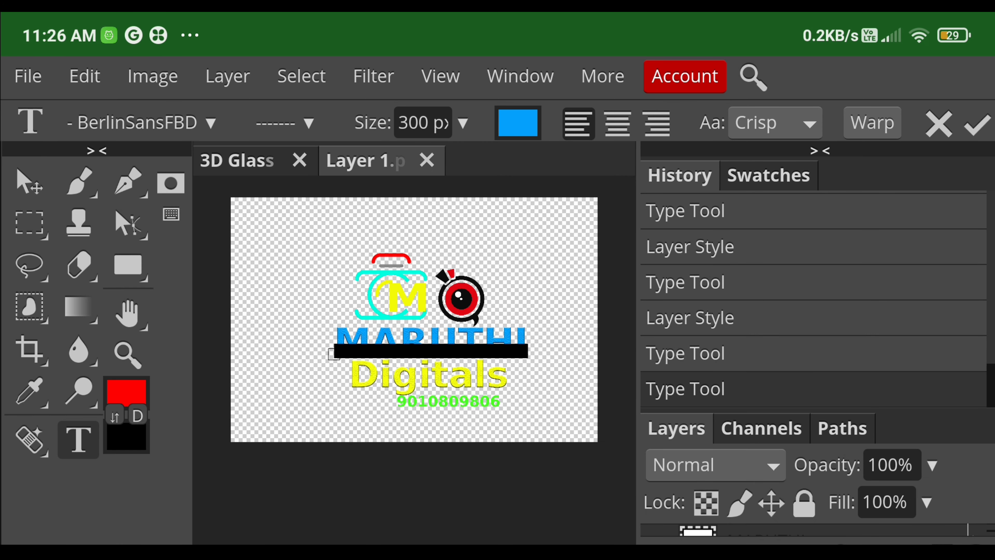
click(976, 124)
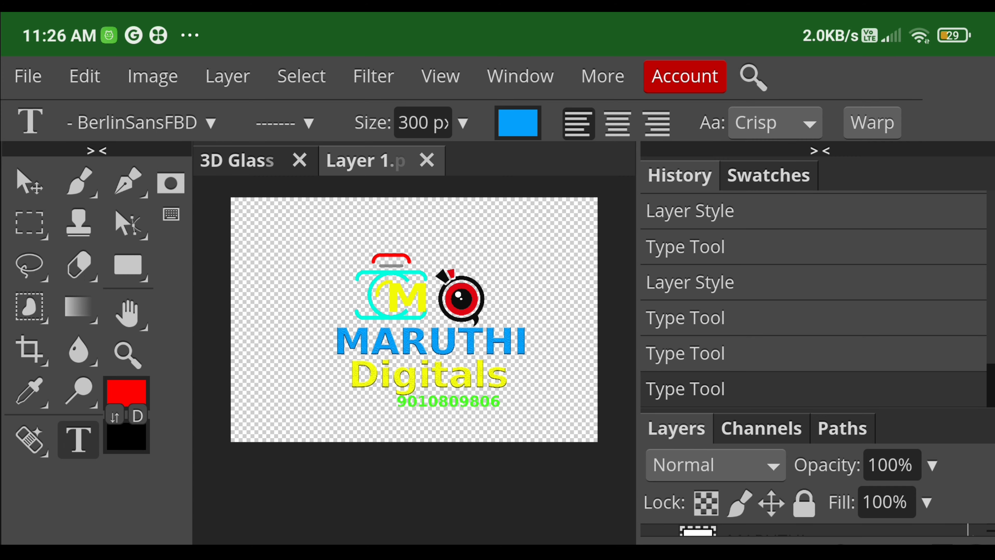
Shift the green phone number right so it lines up under Digitals
click(448, 400)
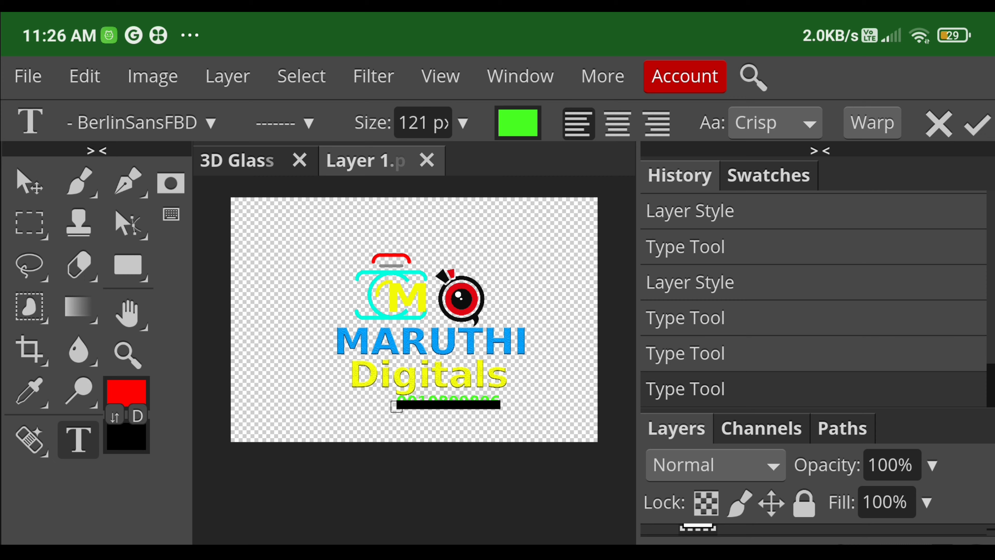
drag(448, 403, 465, 404)
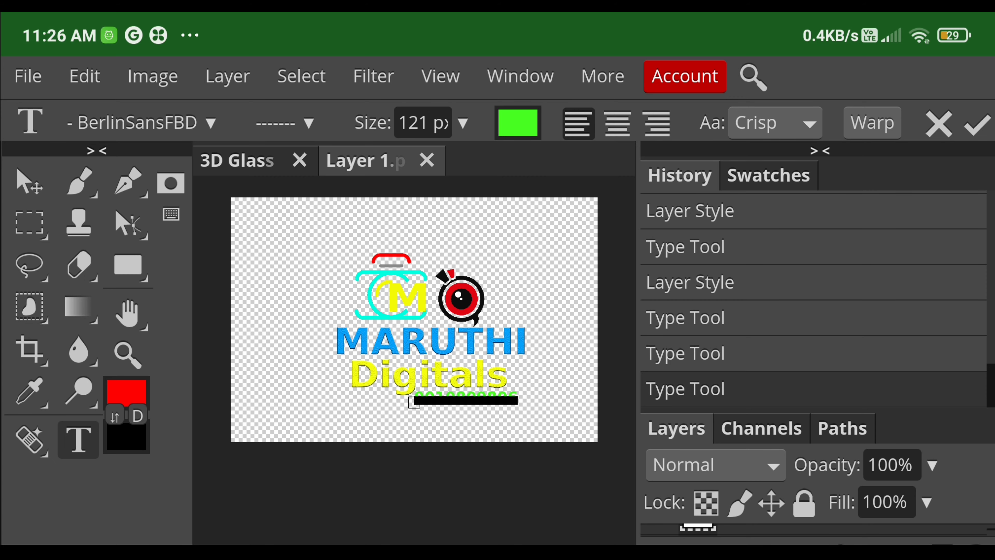
click(466, 403)
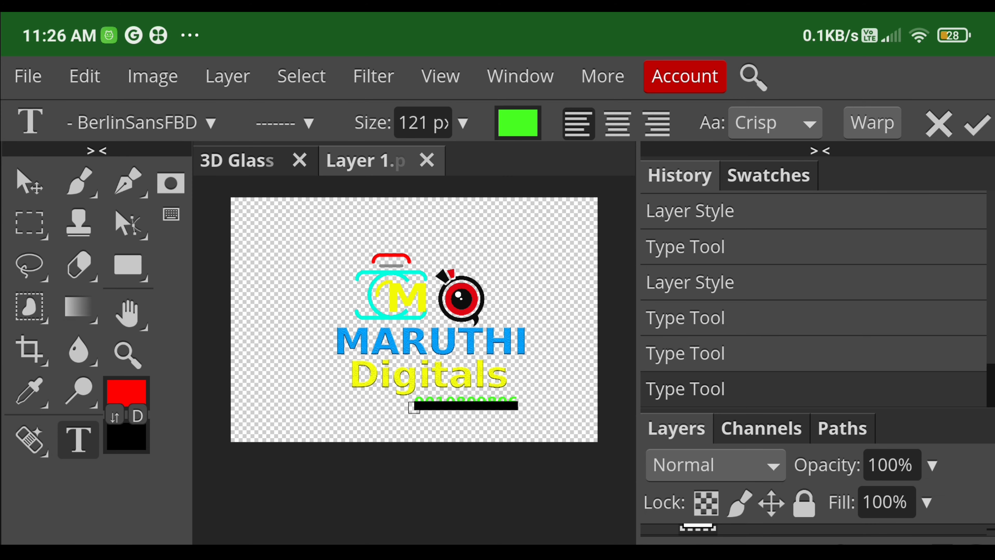
click(976, 124)
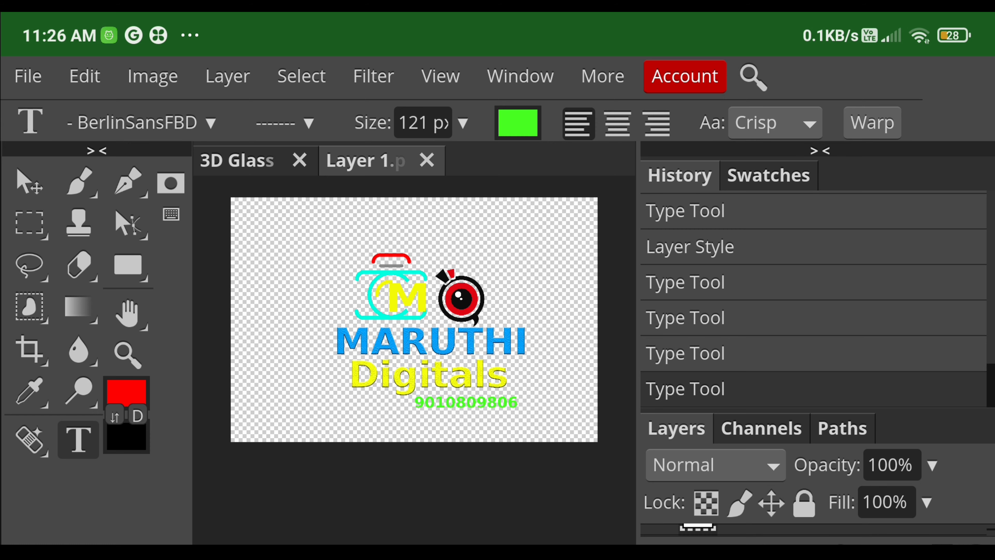
click(28, 76)
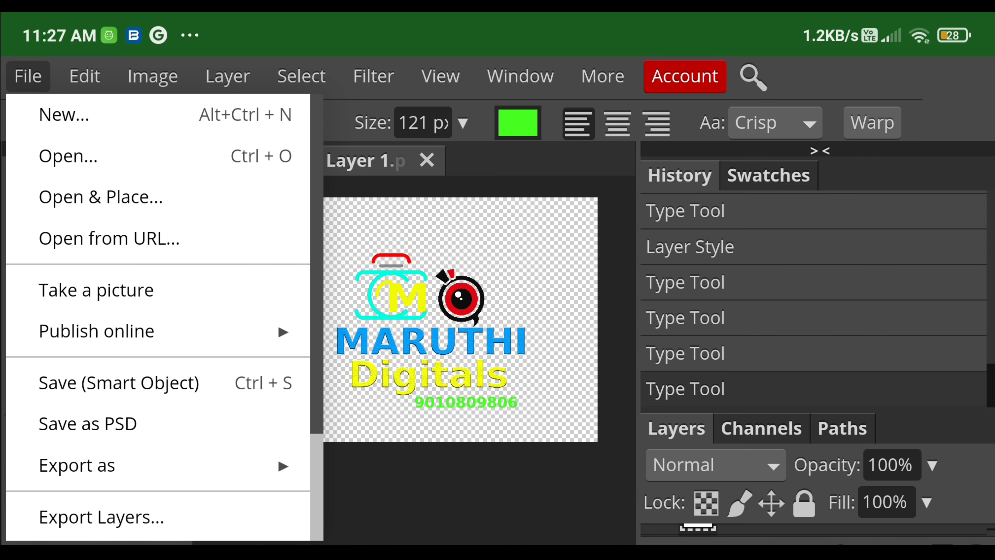
Save the realigned logo back into the 3D Glass mockup with File > Save
click(119, 383)
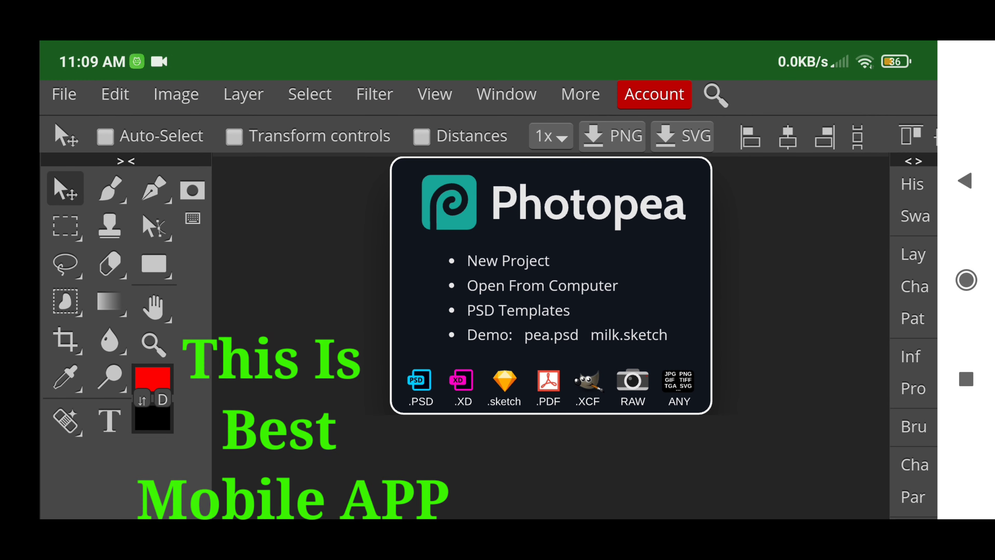
click(64, 94)
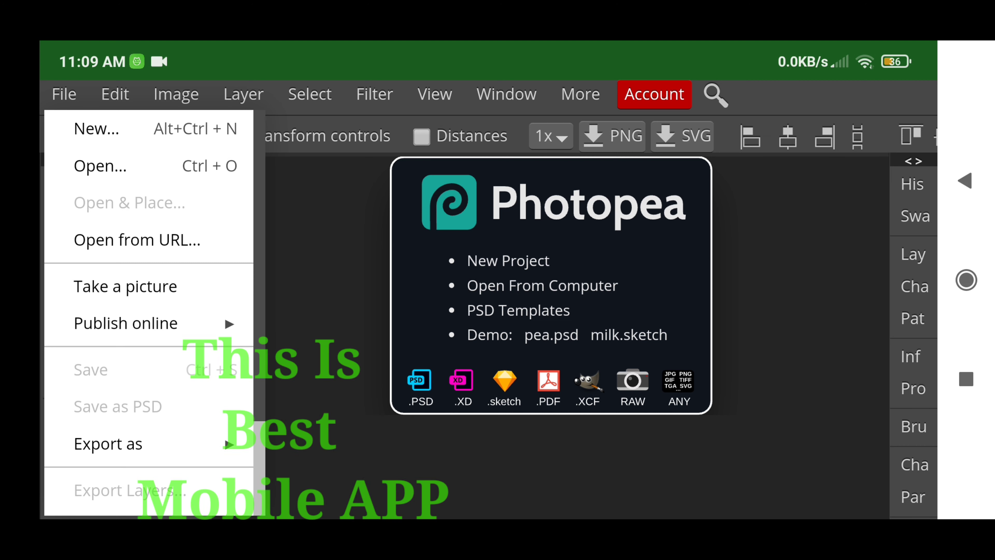
key(Escape)
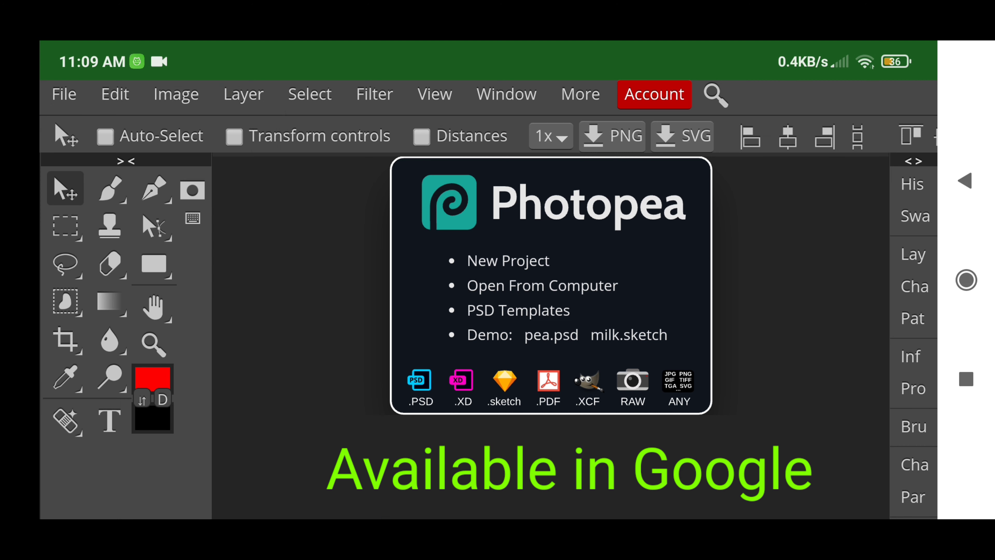